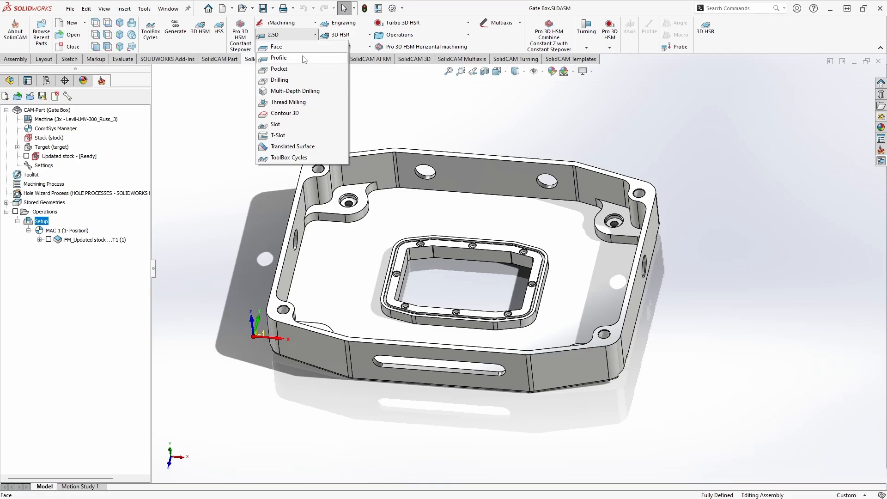
Step: Add a 2.5D Pocket milling operation to the Setup
{"action": "left_click", "coordinate": [378, 79]}
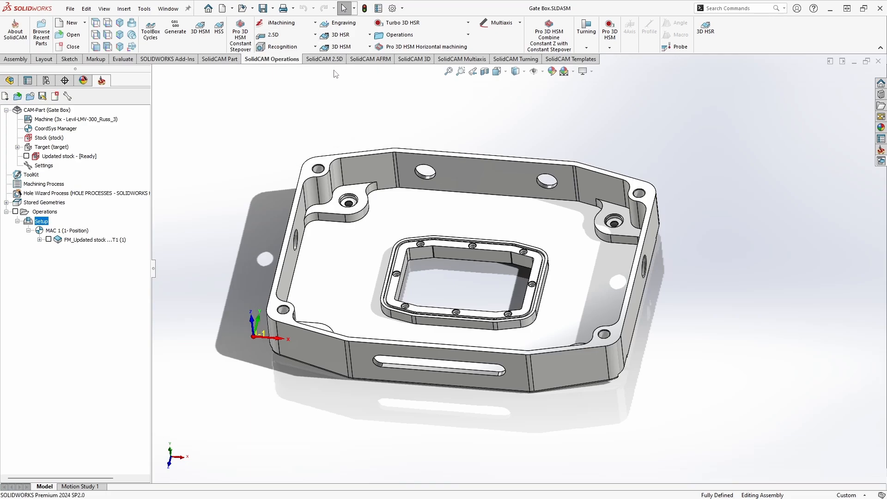
{"action": "left_click", "coordinate": [318, 60]}
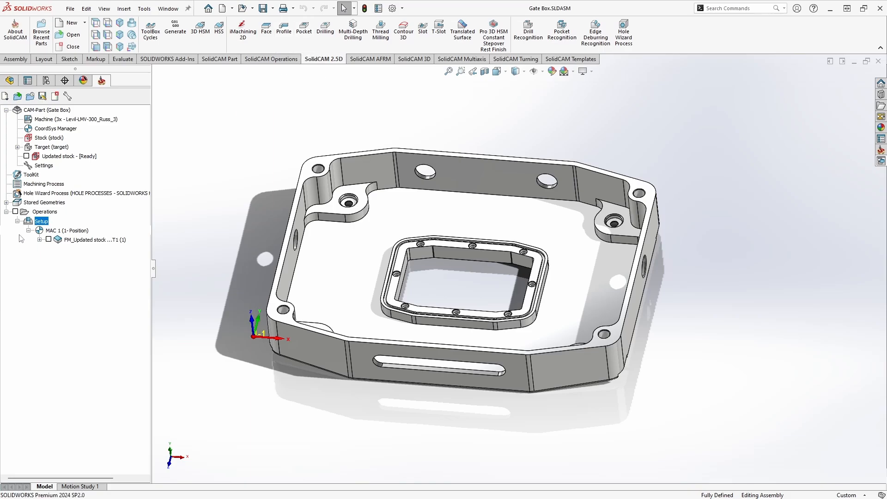
{"action": "right_click", "coordinate": [41, 222]}
{"action": "mouse_move", "coordinate": [102, 379]}
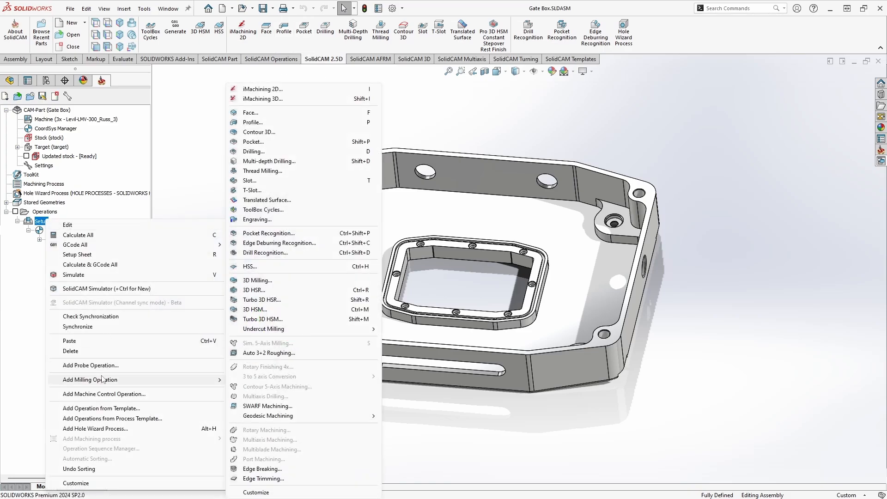
{"action": "left_click", "coordinate": [268, 143]}
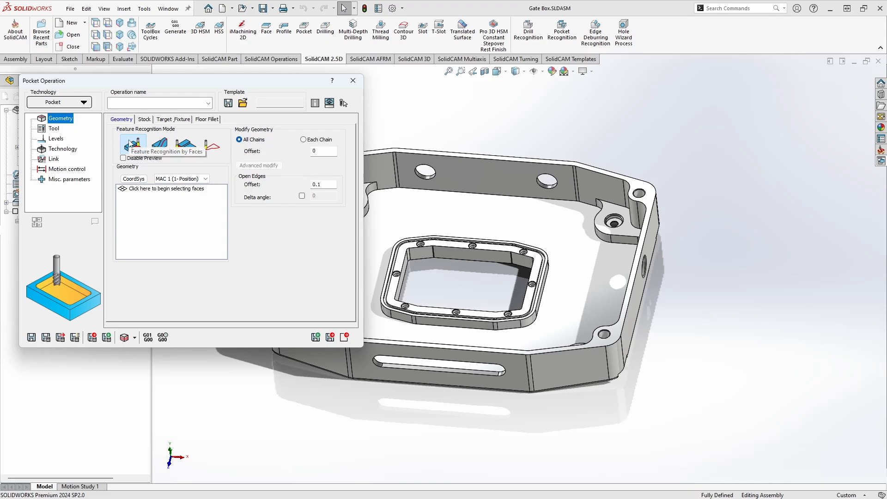
Step: Using feature recognition by faces, select the large inner floor face of the gate box as the pocket geometry
{"action": "left_click", "coordinate": [161, 198]}
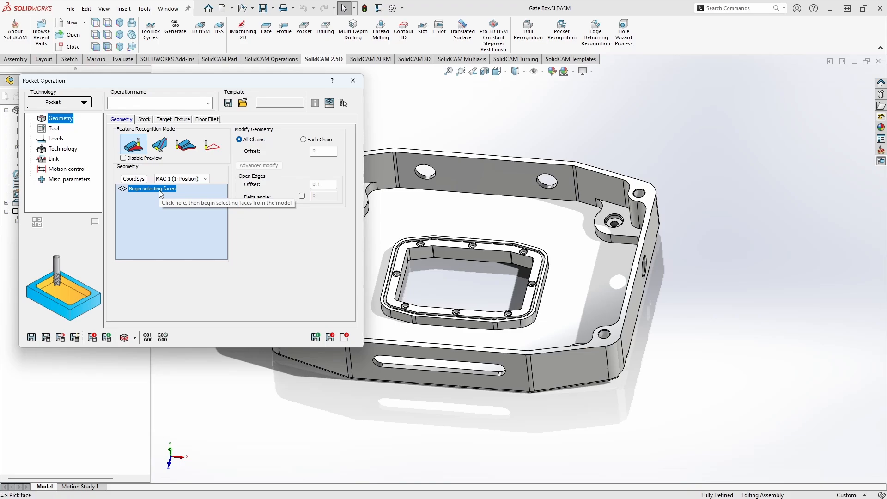
{"action": "middle_click_drag", "start_coordinate": [470, 220], "coordinate": [576, 222], "text": "ctrl"}
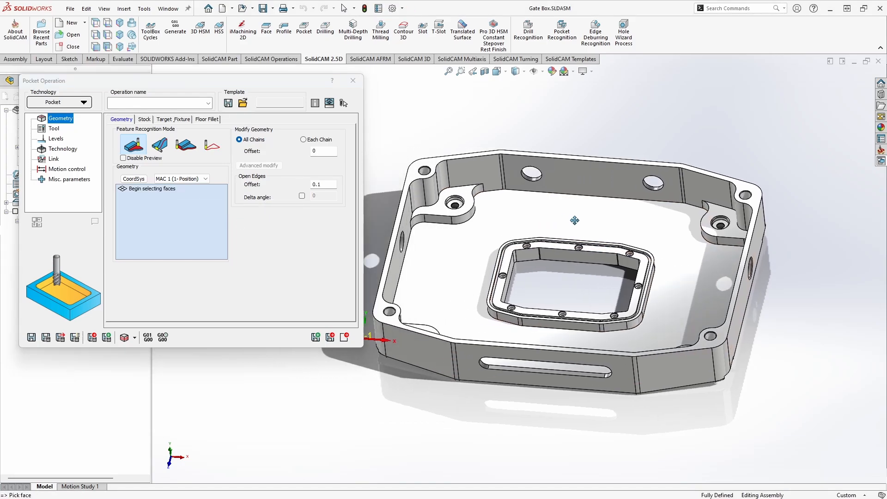
{"action": "left_click", "coordinate": [522, 212]}
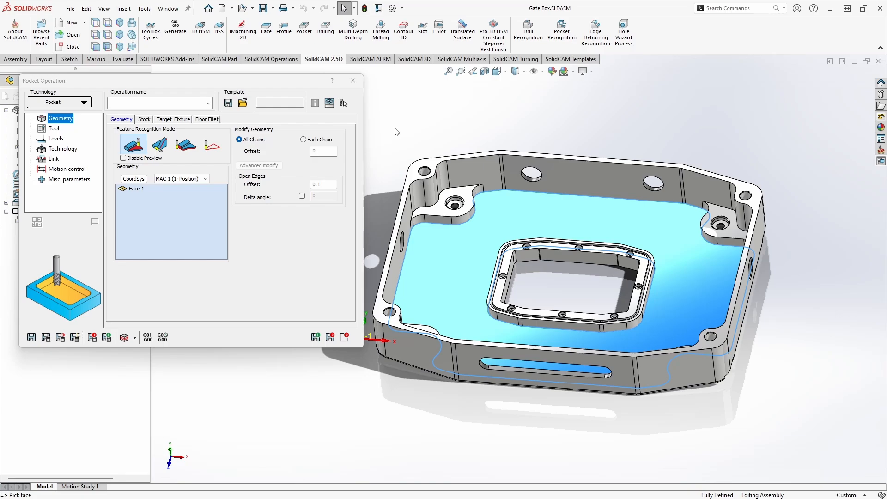
Step: Assign tool 3, the 0.375 in end mill, to the pocket operation
{"action": "left_click", "coordinate": [45, 122]}
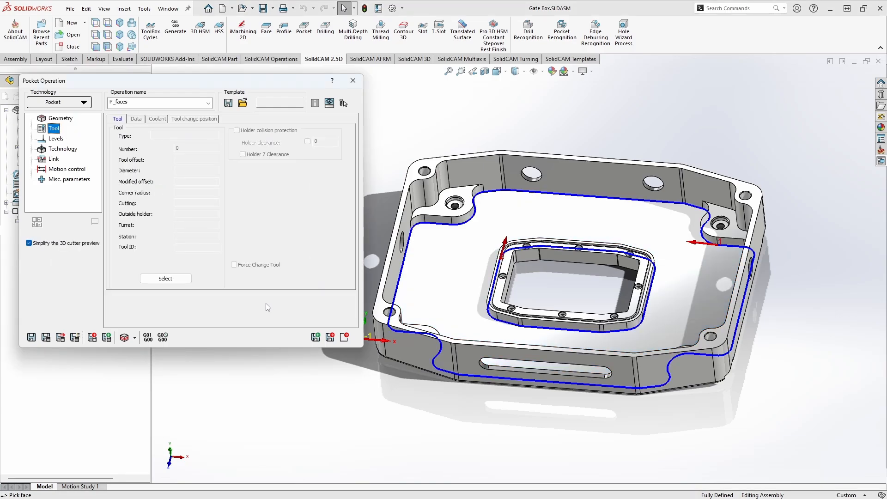
{"action": "left_click", "coordinate": [174, 281]}
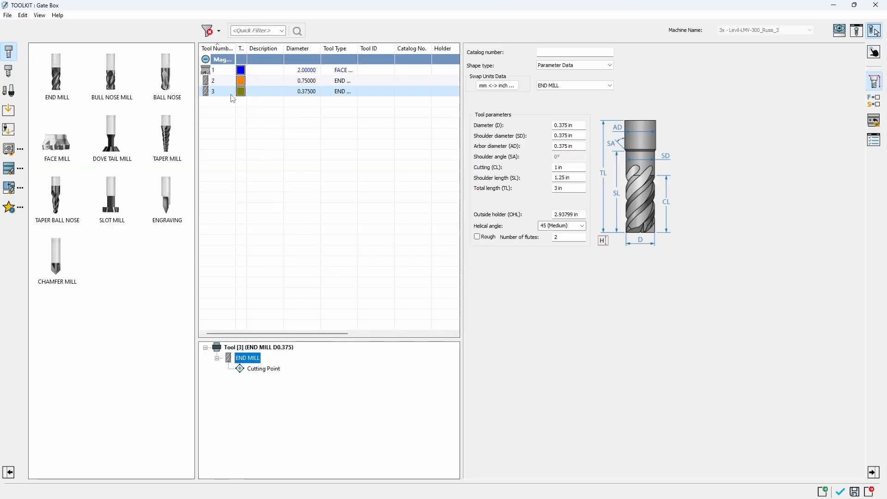
{"action": "double_click", "coordinate": [222, 94]}
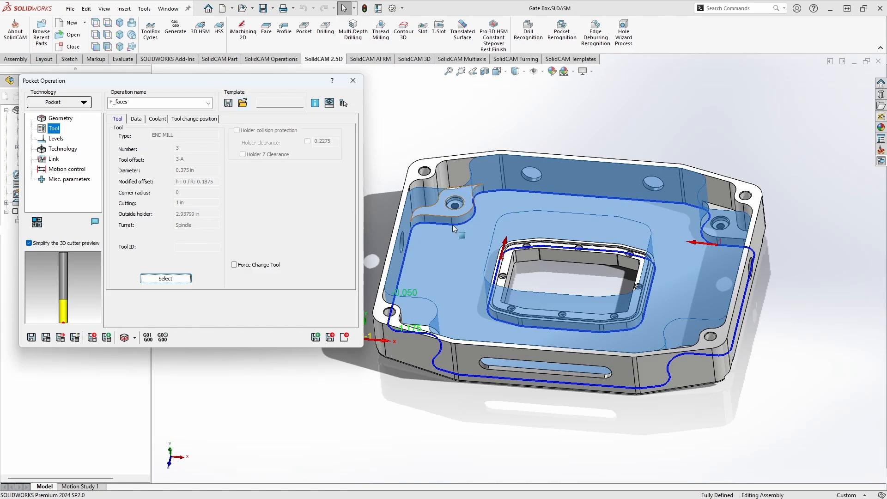
Step: Save and calculate the pocket operation for the floor face and view its toolpath
{"action": "scroll", "coordinate": [523, 251], "scroll_direction": "up", "scroll_amount": 2}
{"action": "middle_click_drag", "start_coordinate": [523, 252], "coordinate": [526, 281]}
{"action": "scroll", "coordinate": [529, 280], "scroll_direction": "down", "scroll_amount": 2}
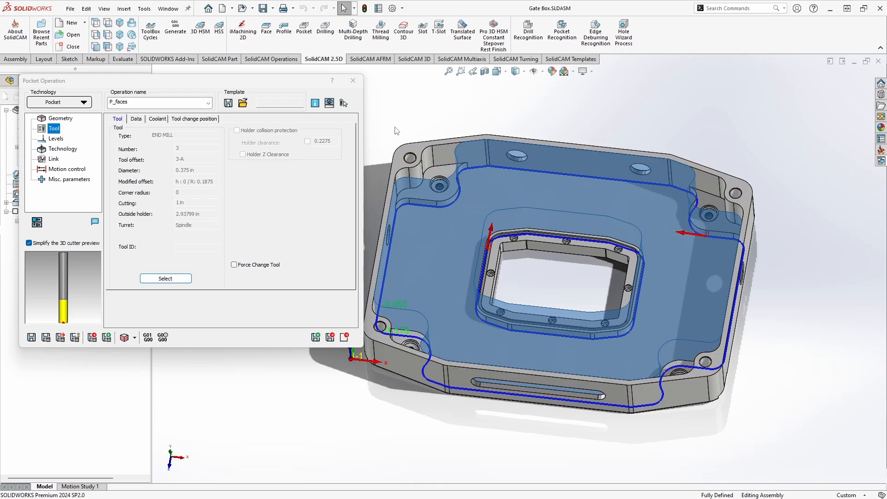
{"action": "left_click", "coordinate": [47, 339]}
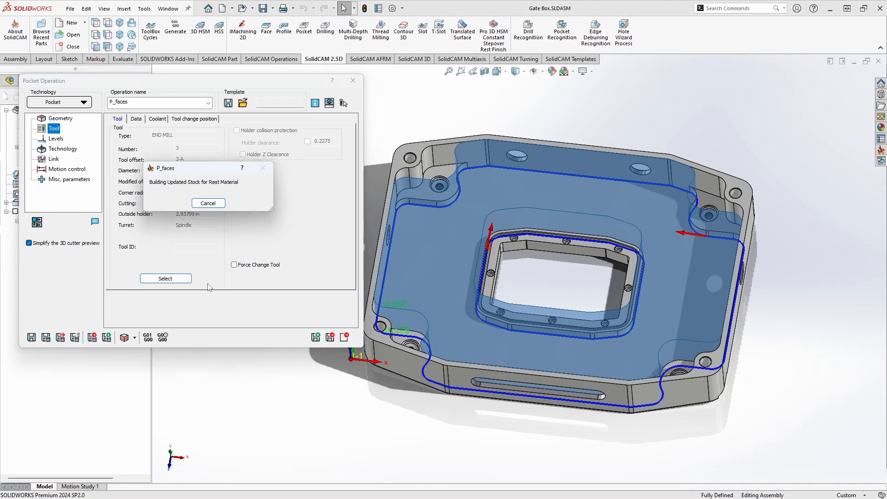
{"action": "left_click", "coordinate": [226, 203]}
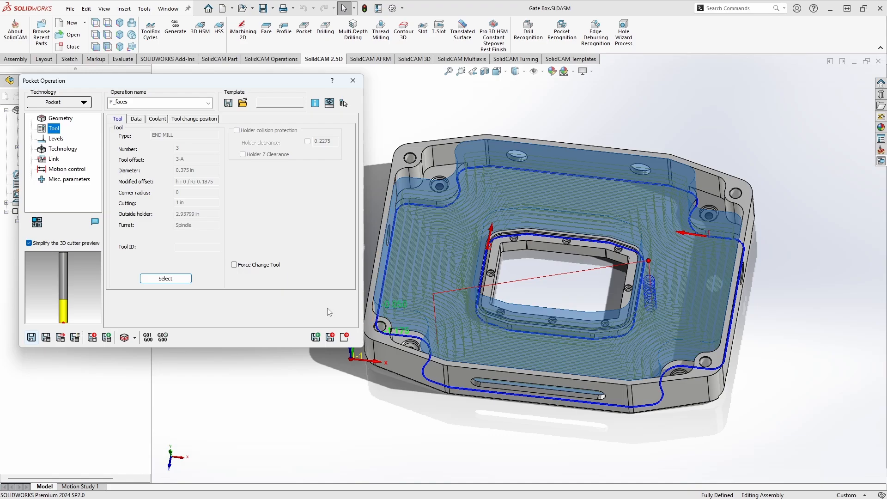
{"action": "mouse_move", "coordinate": [532, 287]}
{"action": "middle_mouse_down"}
{"action": "mouse_move", "coordinate": [543, 290]}
{"action": "mouse_move", "coordinate": [536, 282]}
{"action": "middle_mouse_up"}
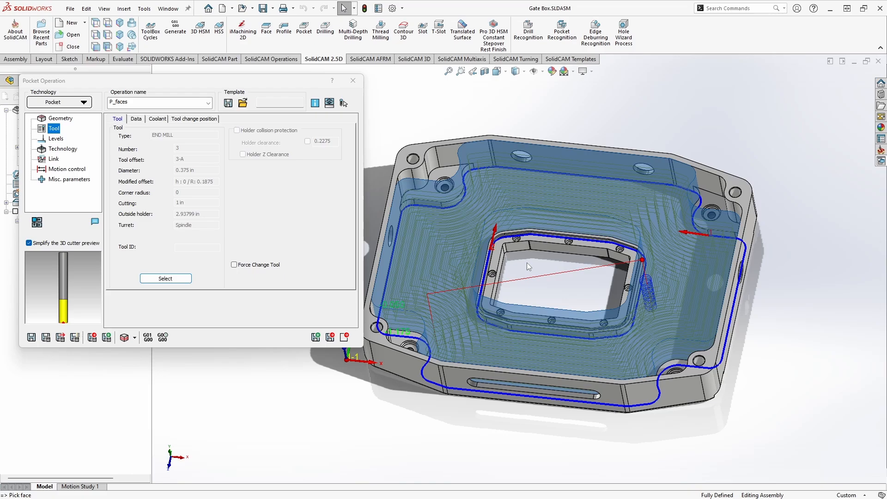
Step: Unselect the floor face and use the top face of the rear-left corner boss as the pocket geometry instead
{"action": "left_click", "coordinate": [67, 120]}
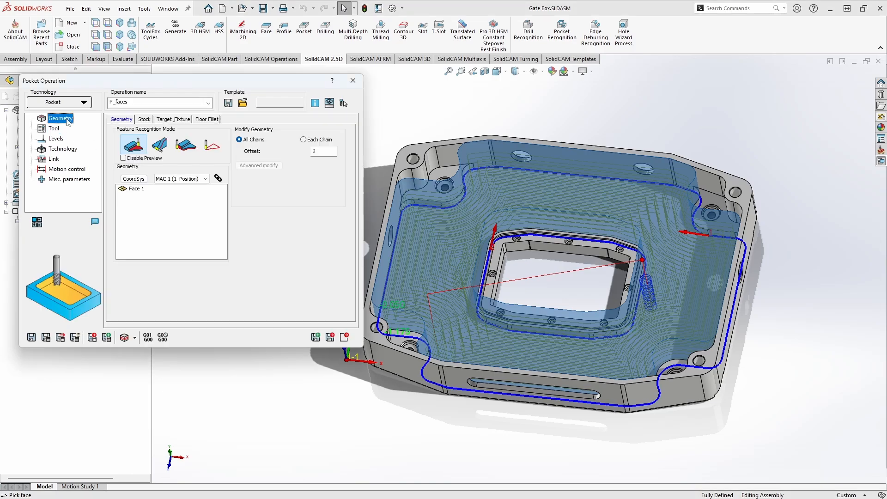
{"action": "right_click", "coordinate": [137, 190]}
{"action": "left_click", "coordinate": [168, 192]}
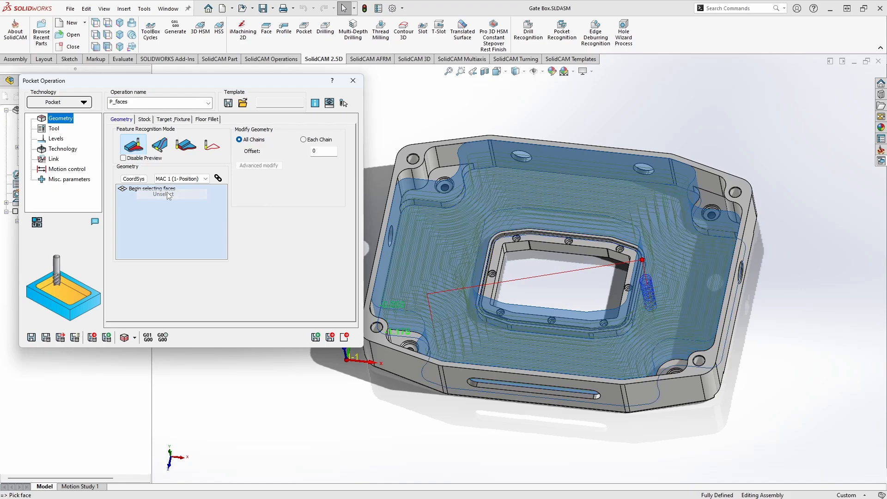
{"action": "left_click", "coordinate": [448, 172]}
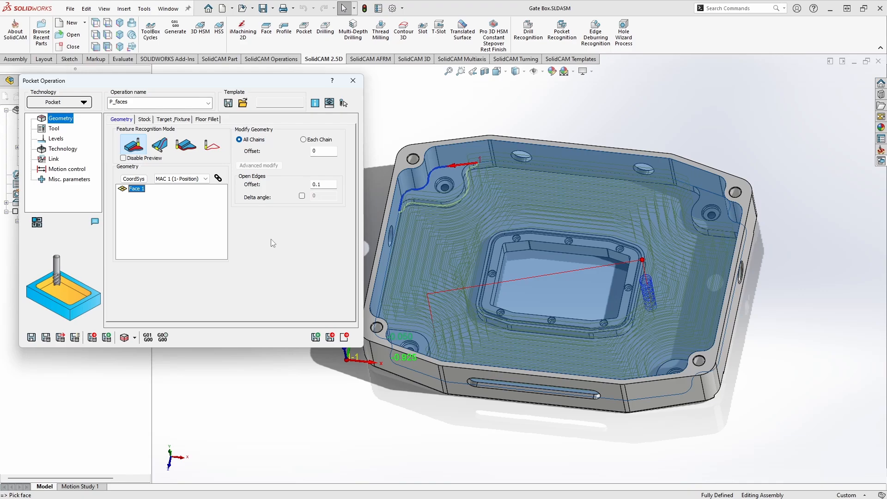
Step: Save and calculate the pocket for the corner boss face and inspect the toolpath from several angles
{"action": "left_click", "coordinate": [46, 338]}
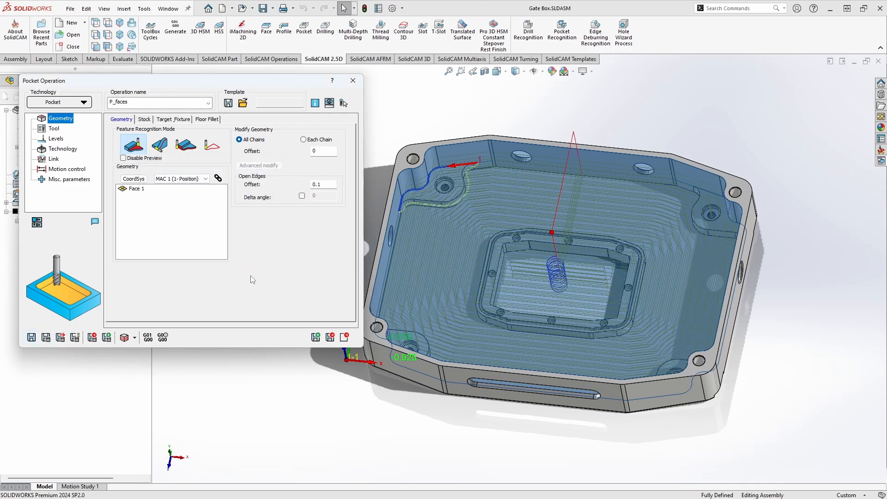
{"action": "scroll", "coordinate": [453, 305], "scroll_direction": "up", "scroll_amount": 1}
{"action": "middle_click_drag", "start_coordinate": [454, 305], "coordinate": [519, 233]}
{"action": "middle_click_drag", "start_coordinate": [522, 271], "coordinate": [394, 219]}
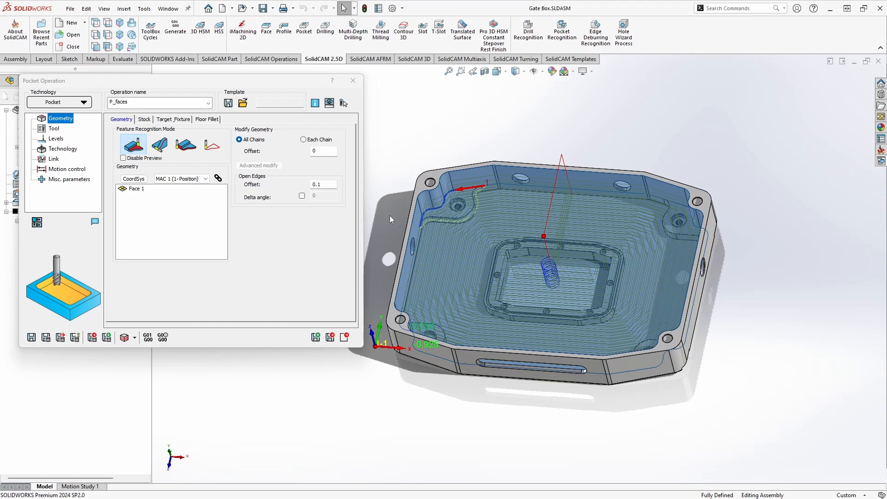
Step: Turn off Extend Pocket to Stock, recalculate the operation and inspect the toolpath around the corner boss
{"action": "left_click", "coordinate": [145, 119]}
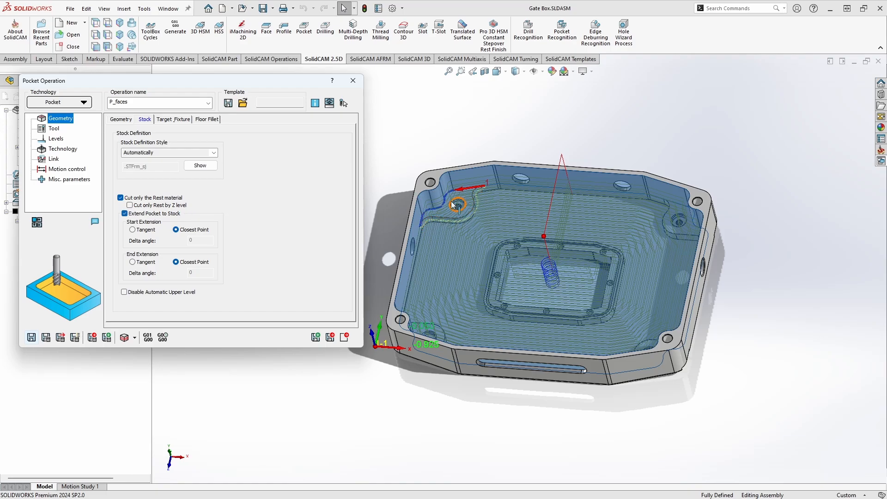
{"action": "scroll", "coordinate": [451, 202], "scroll_direction": "down", "scroll_amount": 5}
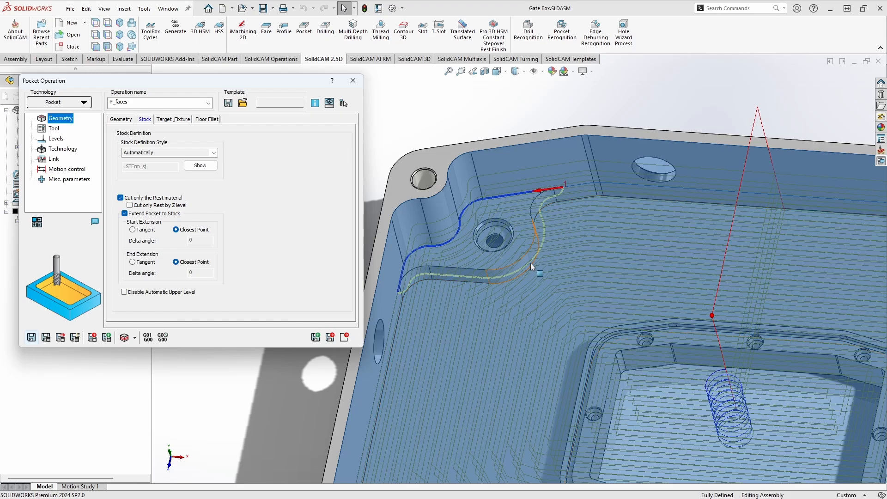
{"action": "scroll", "coordinate": [541, 254], "scroll_direction": "up", "scroll_amount": 5}
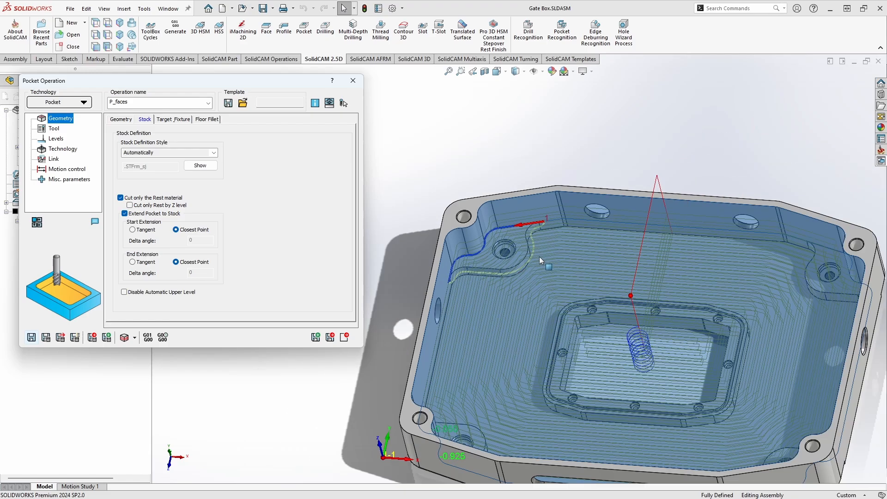
{"action": "scroll", "coordinate": [540, 263], "scroll_direction": "down", "scroll_amount": 3}
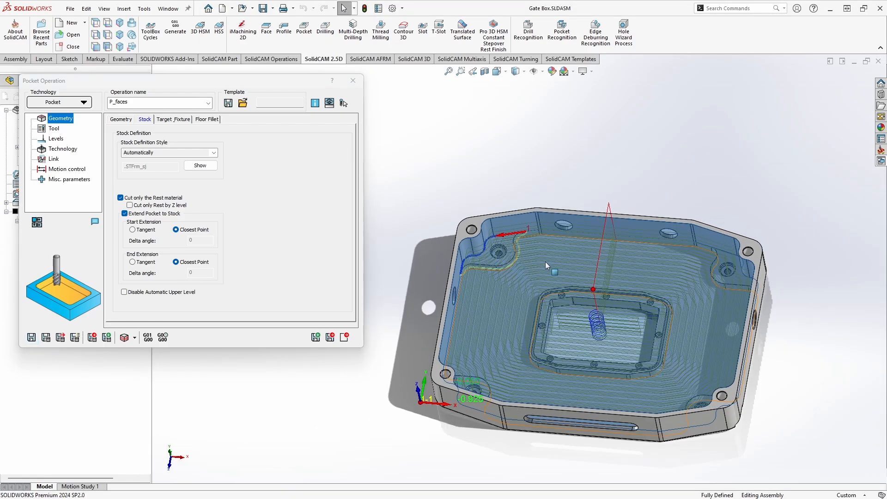
{"action": "middle_click_drag", "start_coordinate": [657, 288], "coordinate": [653, 331]}
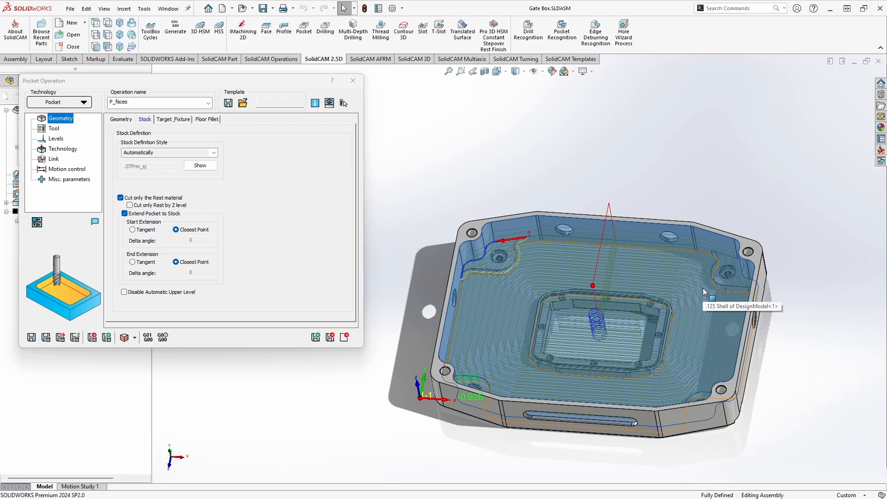
{"action": "left_click", "coordinate": [125, 214]}
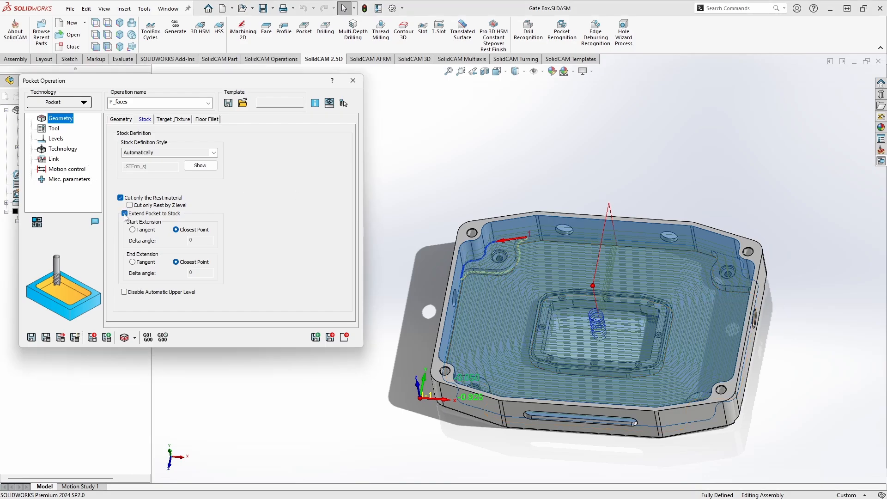
{"action": "left_click", "coordinate": [125, 214]}
{"action": "left_click", "coordinate": [46, 337]}
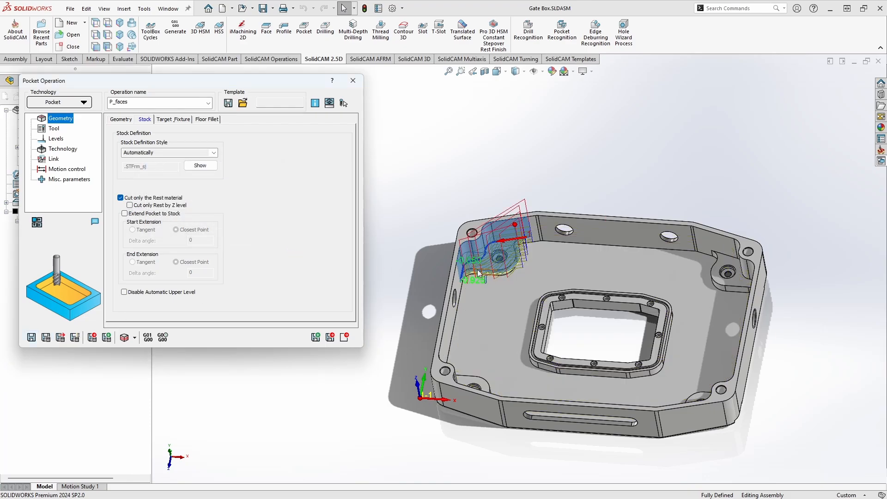
{"action": "scroll", "coordinate": [494, 258], "scroll_direction": "down", "scroll_amount": 5}
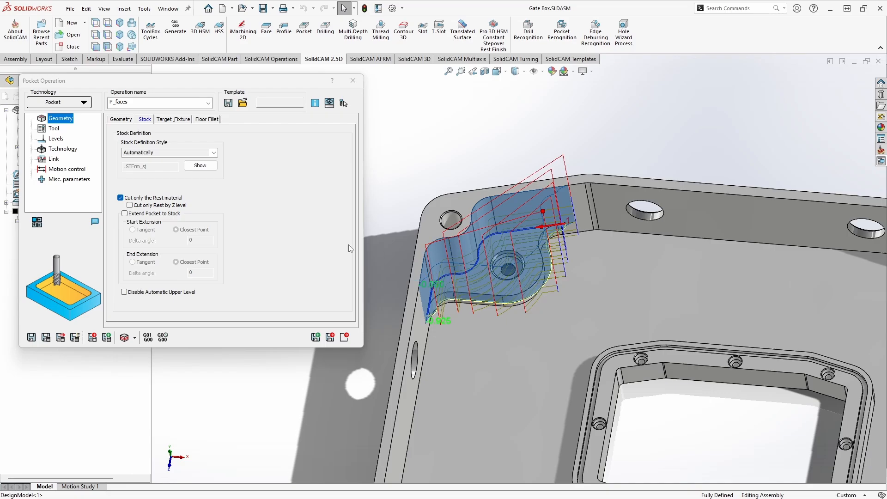
Step: Turn Extend Pocket to Stock back on and switch the feature recognition mode to the outside of the part
{"action": "left_click", "coordinate": [124, 214]}
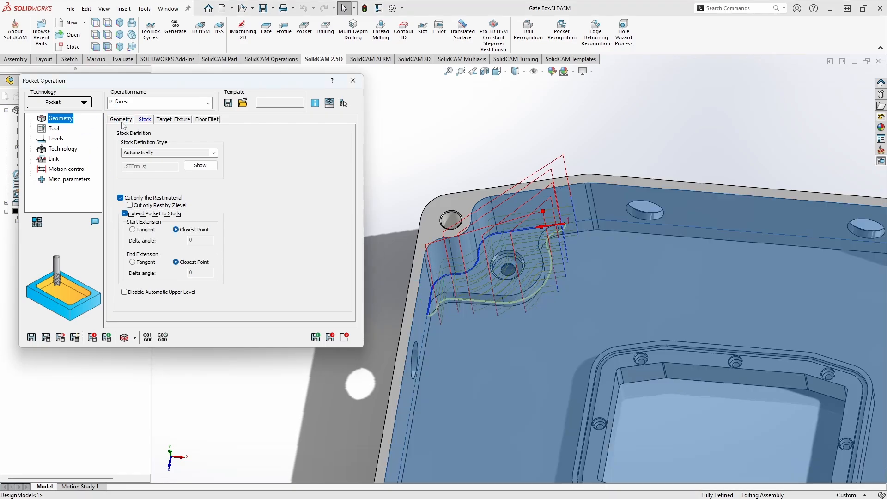
{"action": "left_click", "coordinate": [121, 120]}
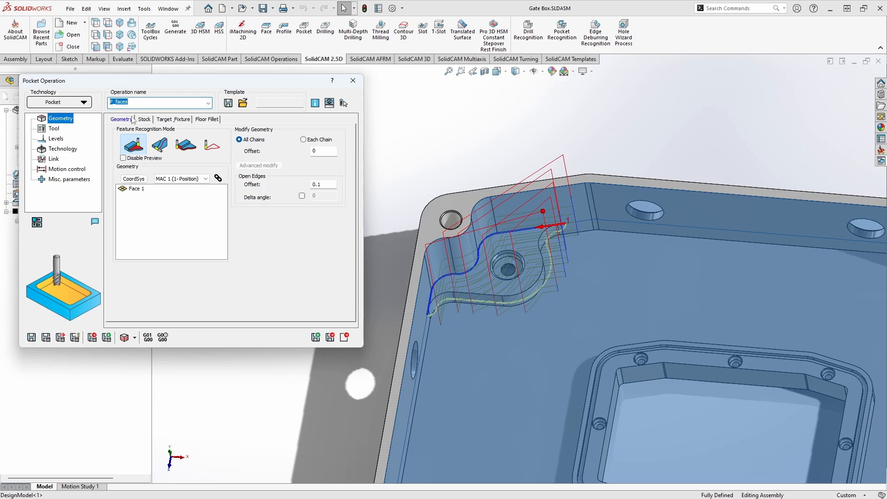
{"action": "left_click", "coordinate": [187, 147]}
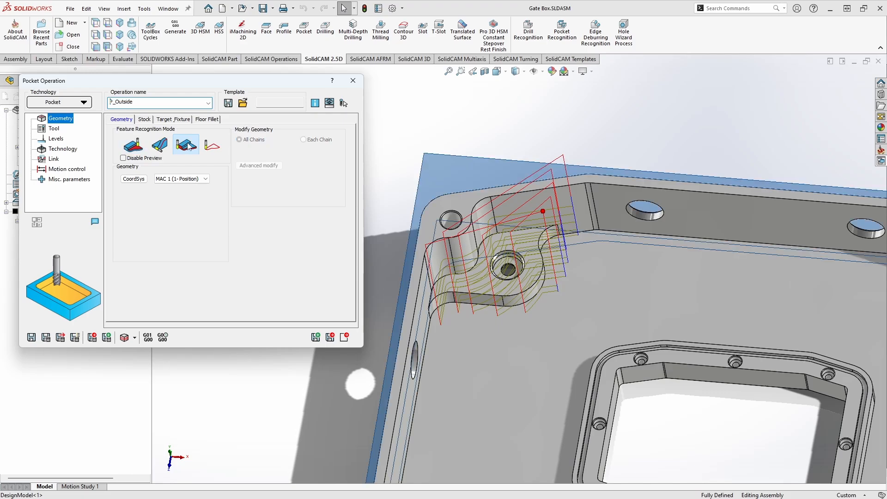
Step: Save and calculate the P_Outside operation and inspect the toolpath around the part's outer walls
{"action": "scroll", "coordinate": [598, 325], "scroll_direction": "up", "scroll_amount": 5}
{"action": "middle_click_drag", "start_coordinate": [598, 325], "coordinate": [566, 317]}
{"action": "scroll", "coordinate": [593, 306], "scroll_direction": "down", "scroll_amount": 3}
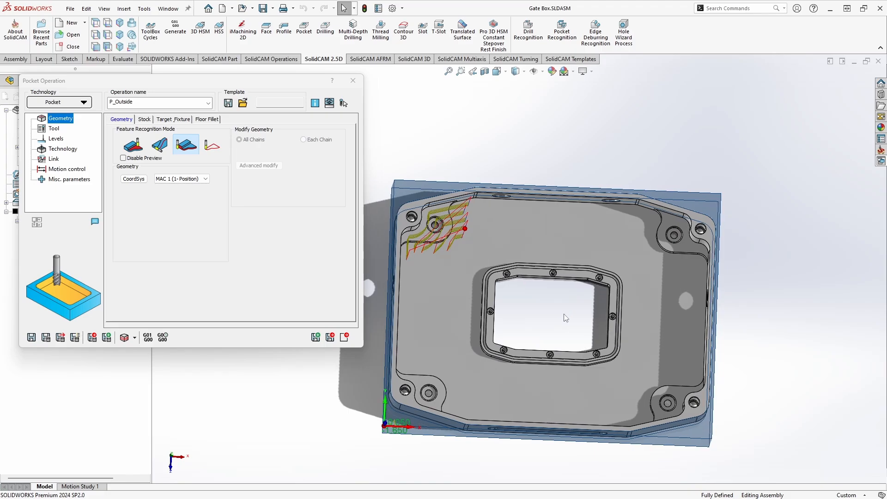
{"action": "left_click", "coordinate": [102, 309]}
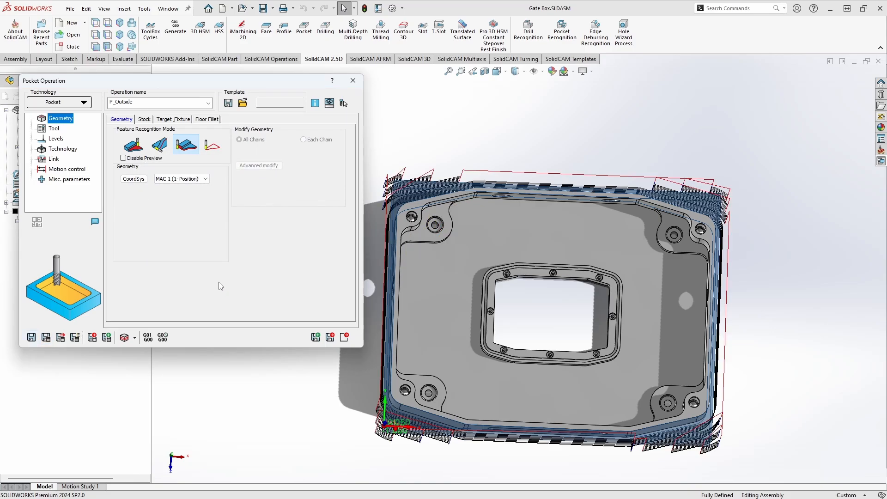
{"action": "middle_click_drag", "start_coordinate": [738, 418], "coordinate": [735, 337]}
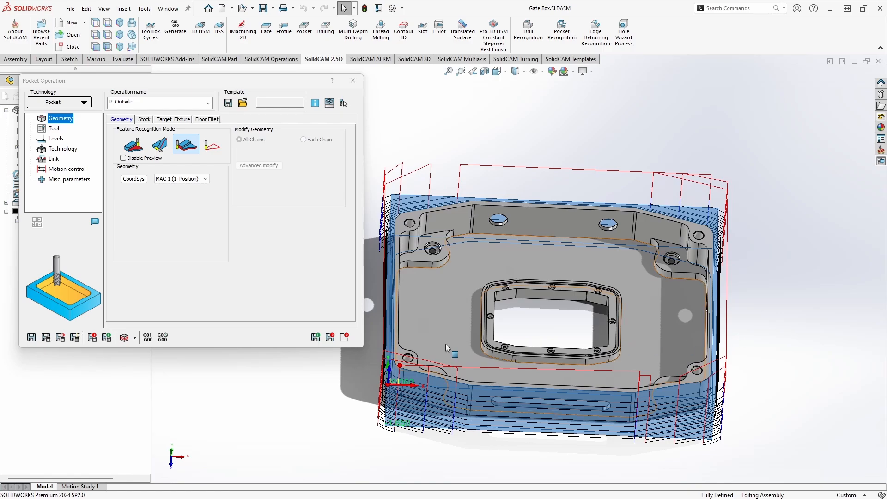
{"action": "middle_click_drag", "start_coordinate": [468, 345], "coordinate": [535, 390]}
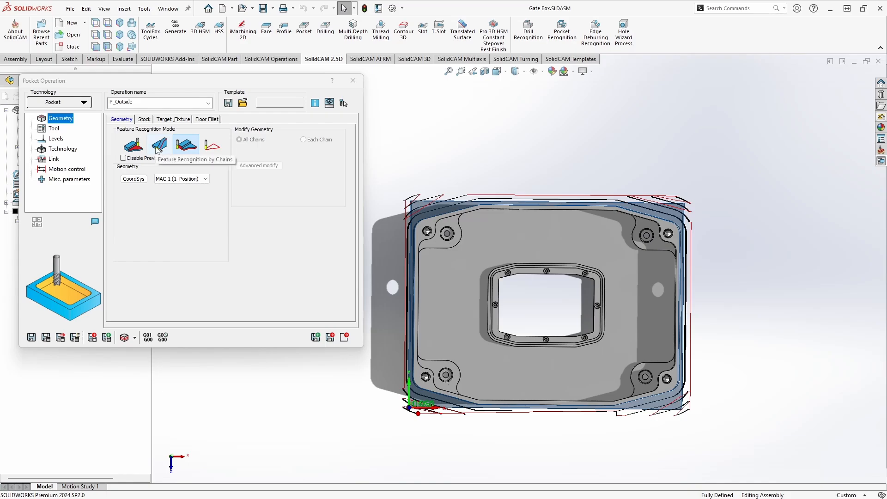
Step: Switch the P_Outside operation's feature recognition mode to chain geometry and start defining a new geometry
{"action": "left_click", "coordinate": [209, 153]}
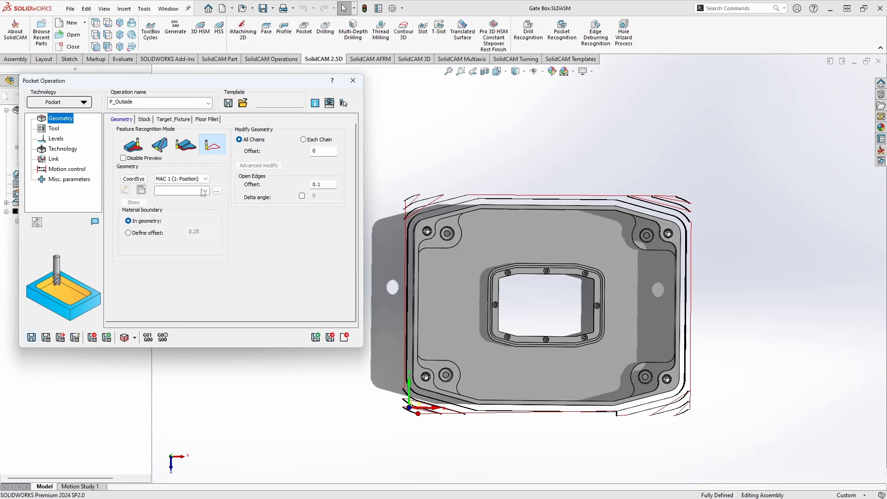
{"action": "left_click", "coordinate": [184, 191]}
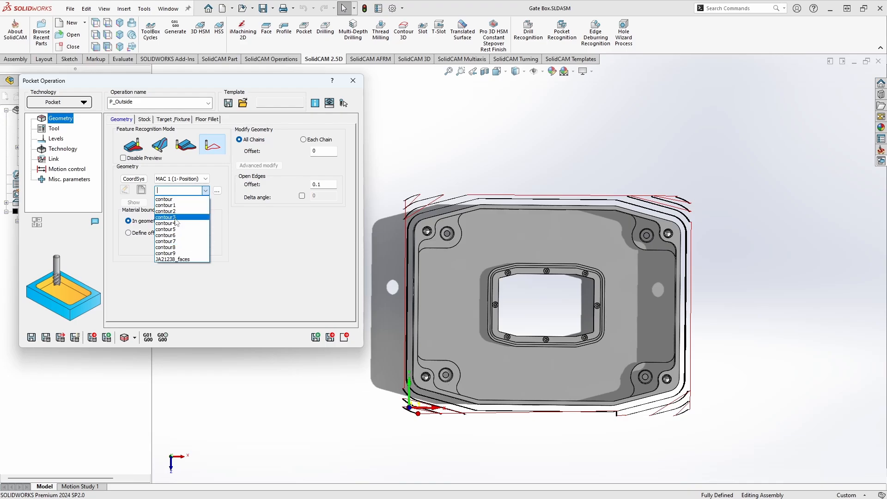
{"action": "left_click", "coordinate": [221, 175]}
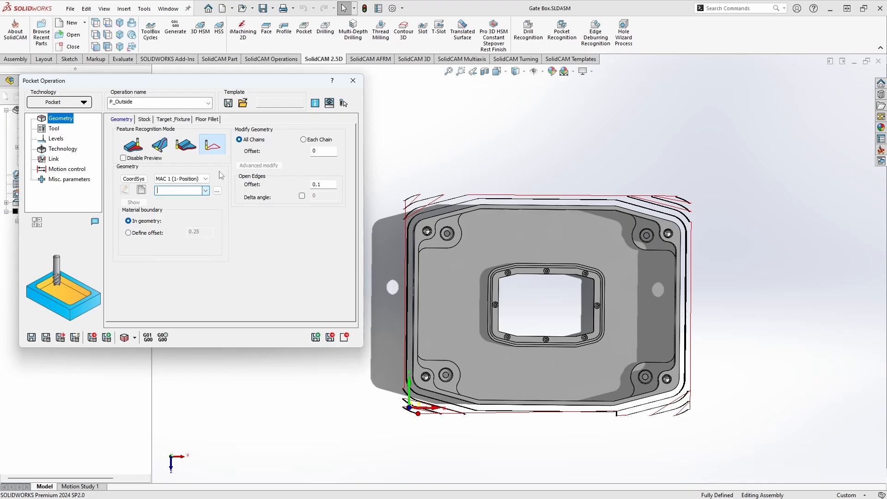
{"action": "left_click", "coordinate": [141, 190]}
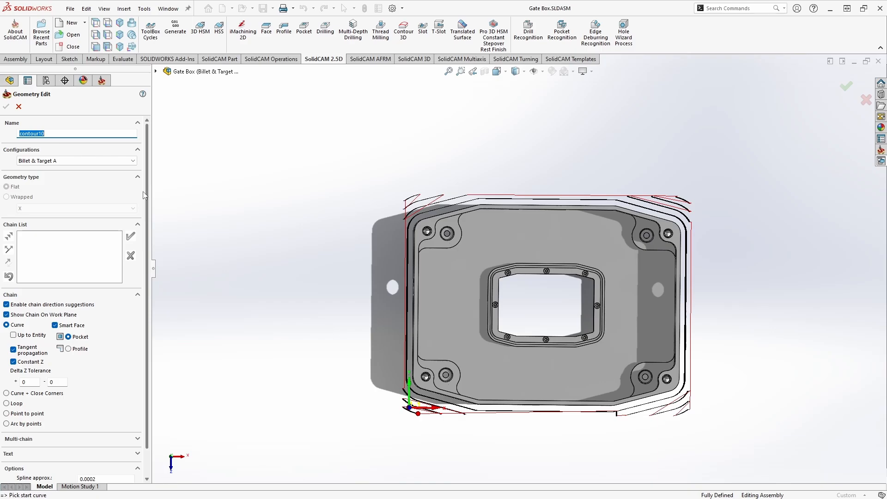
Step: Turn off Smart Face, Tangent propagation and Constant Z for the curve chain selection
{"action": "left_click", "coordinate": [55, 326]}
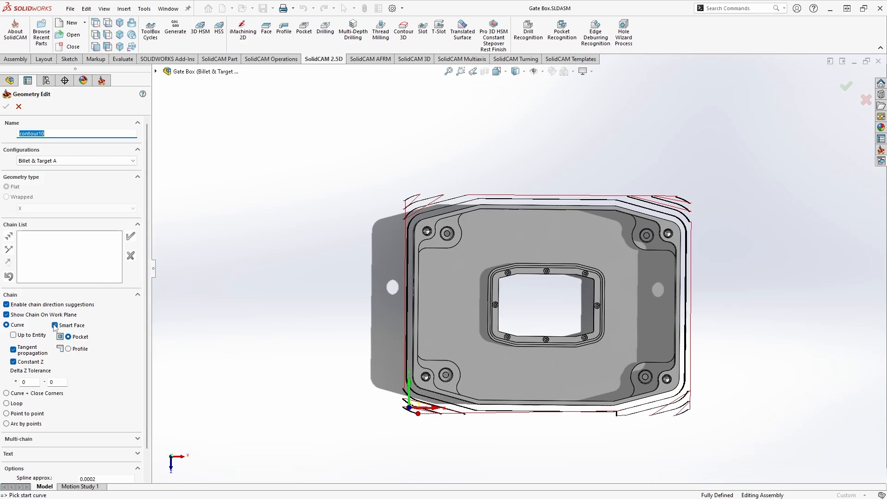
{"action": "left_click", "coordinate": [13, 350]}
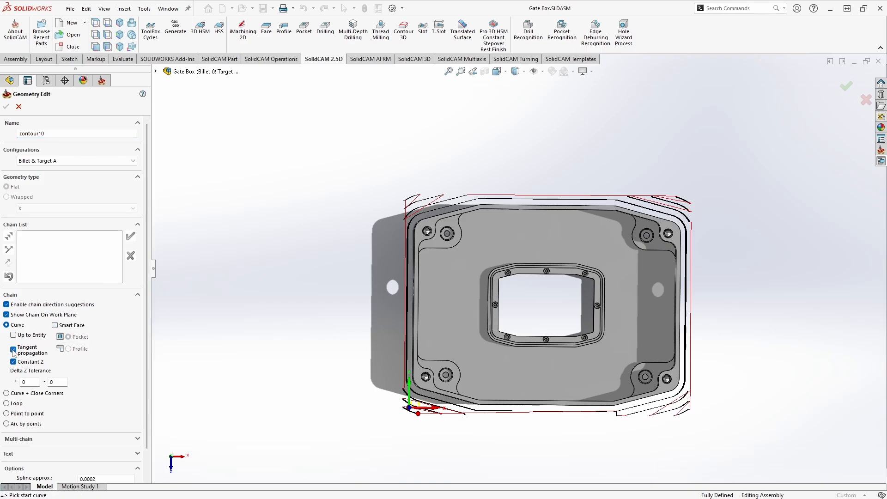
{"action": "left_click", "coordinate": [13, 362]}
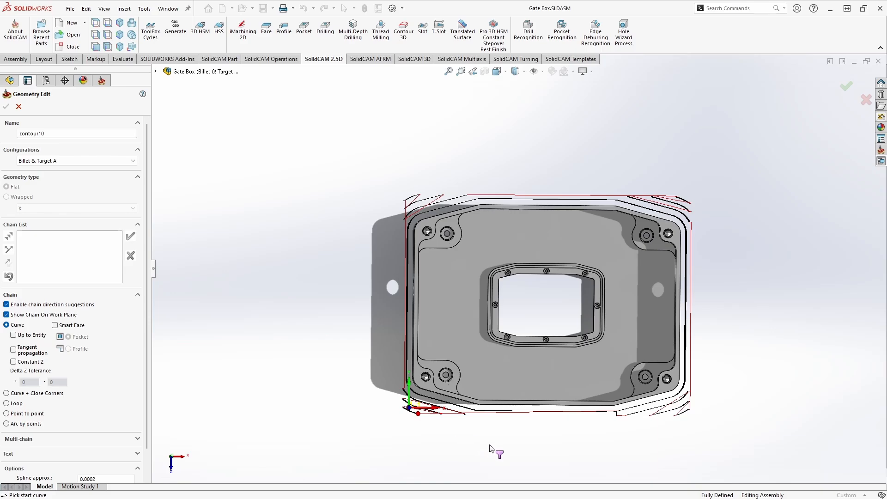
Step: Try starting a chain on the floor edge of the inner wall with the two round holes and examine its suggested continuation
{"action": "middle_click_drag", "start_coordinate": [491, 449], "coordinate": [468, 355]}
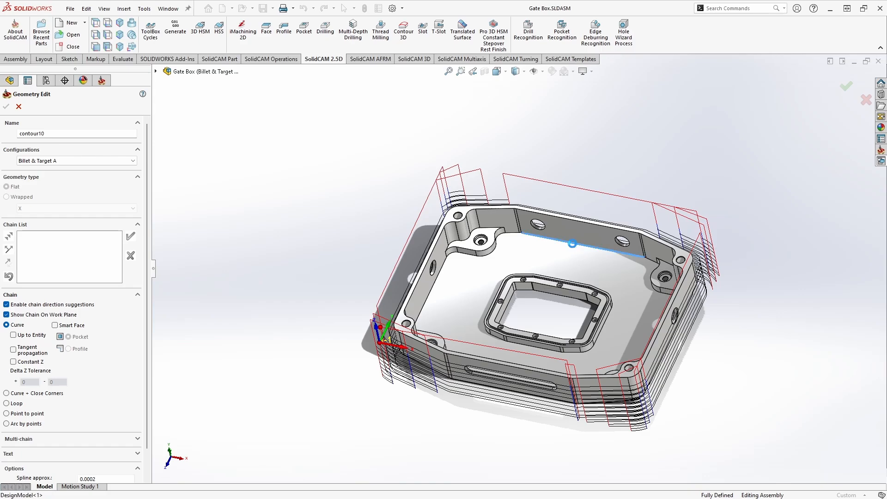
{"action": "left_click", "coordinate": [572, 244]}
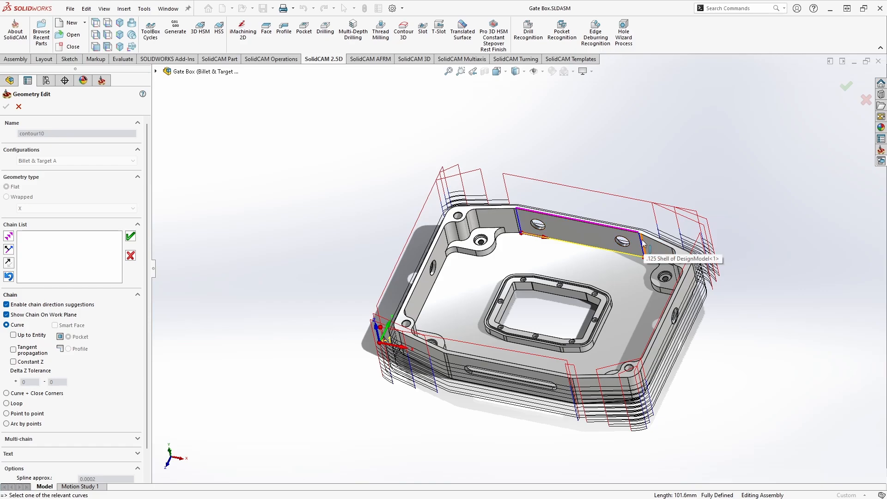
{"action": "left_click", "coordinate": [608, 230]}
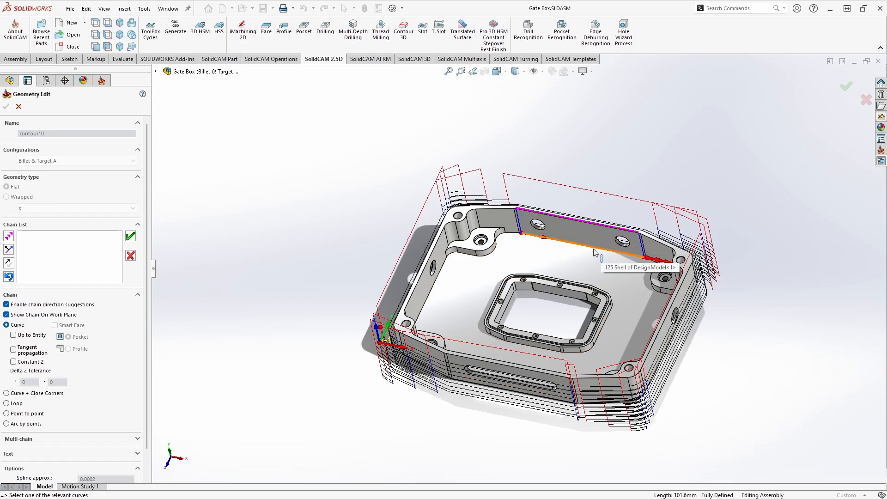
{"action": "left_click", "coordinate": [563, 221]}
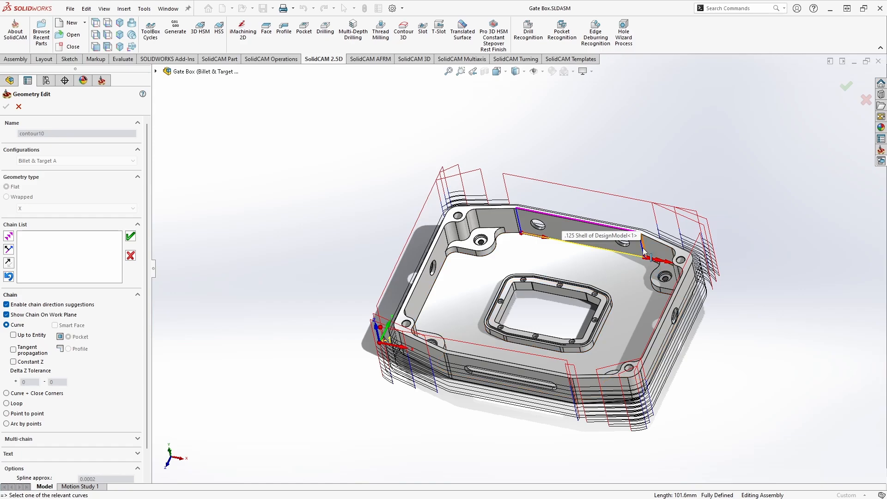
{"action": "scroll", "coordinate": [617, 268], "scroll_direction": "down", "scroll_amount": 6}
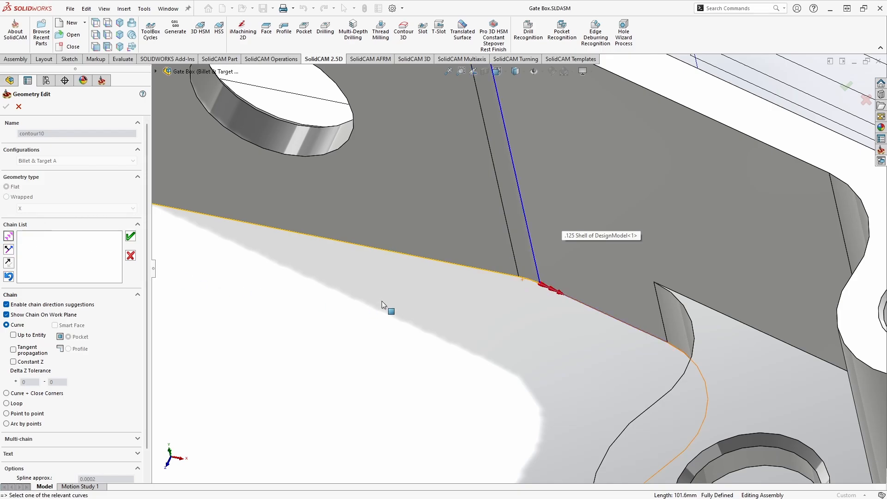
{"action": "scroll", "coordinate": [492, 209], "scroll_direction": "down", "scroll_amount": 2}
{"action": "scroll", "coordinate": [492, 209], "scroll_direction": "up", "scroll_amount": 6}
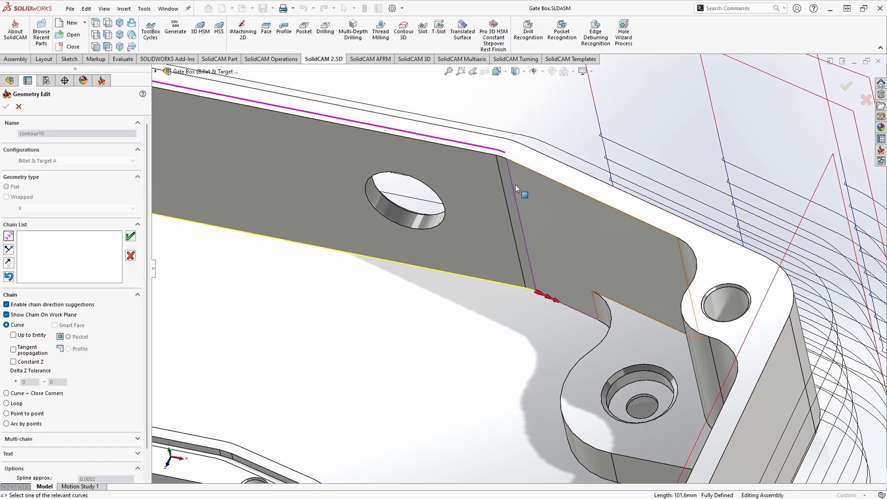
{"action": "left_click", "coordinate": [512, 187]}
{"action": "left_click", "coordinate": [581, 312]}
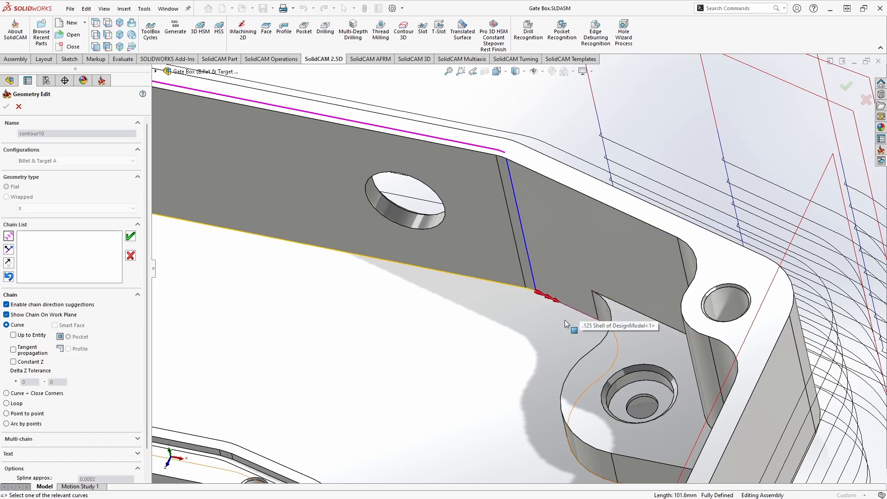
{"action": "left_click", "coordinate": [548, 299]}
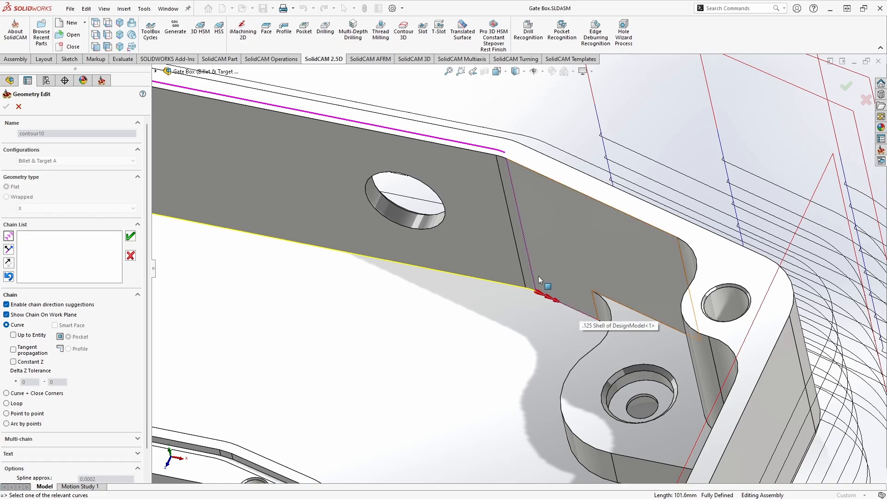
{"action": "left_click", "coordinate": [519, 217]}
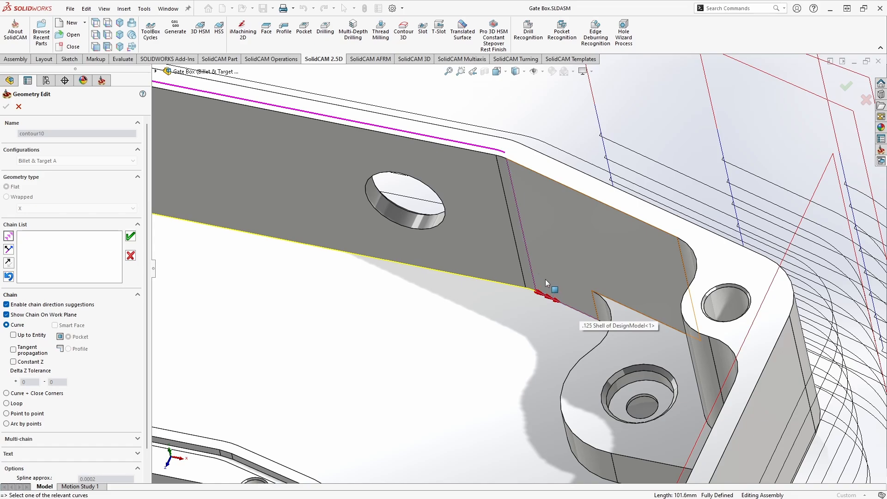
Step: Try routing the chain up the vertical corner edge with the alternative suggestions, and undo the chain selection
{"action": "left_click", "coordinate": [9, 250]}
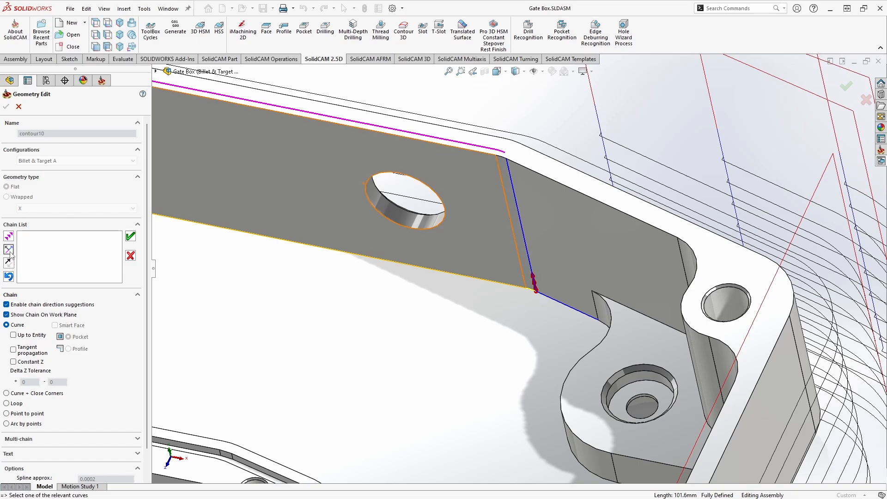
{"action": "left_click", "coordinate": [531, 273]}
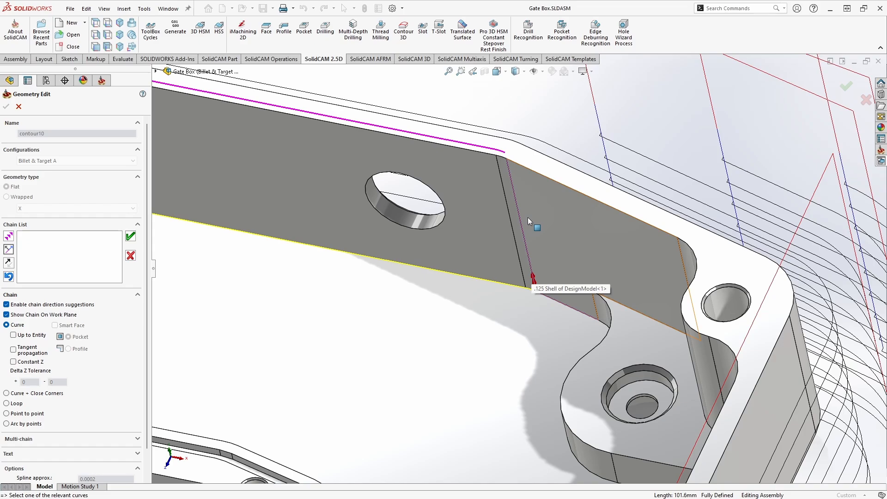
{"action": "left_click", "coordinate": [8, 236]}
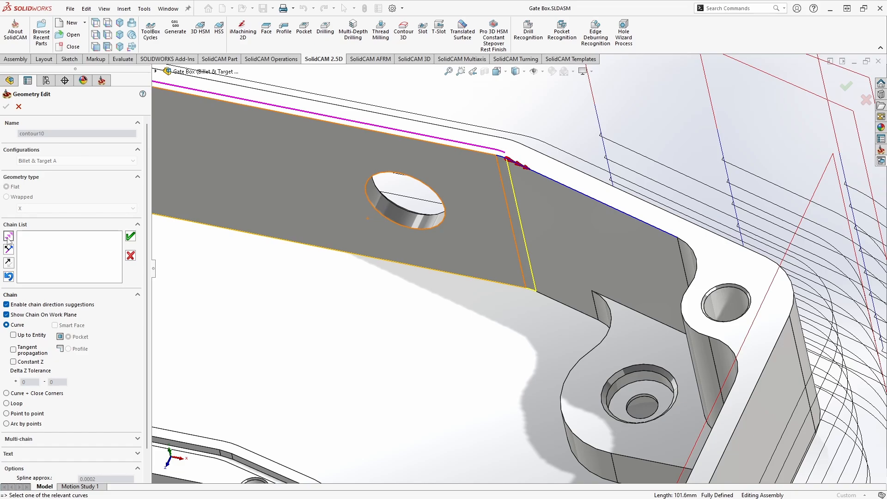
{"action": "scroll", "coordinate": [303, 257], "scroll_direction": "up", "scroll_amount": 8}
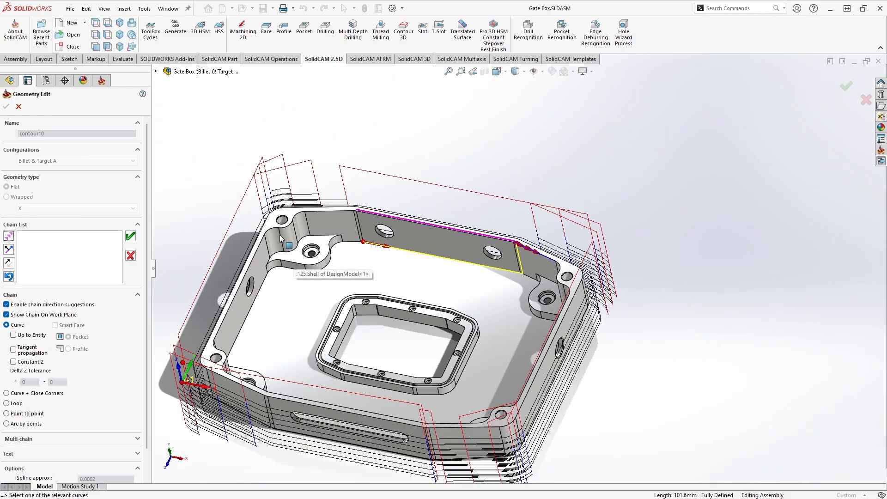
{"action": "scroll", "coordinate": [348, 232], "scroll_direction": "down", "scroll_amount": 4}
{"action": "scroll", "coordinate": [348, 232], "scroll_direction": "down", "scroll_amount": 2}
{"action": "scroll", "coordinate": [495, 284], "scroll_direction": "up", "scroll_amount": 2}
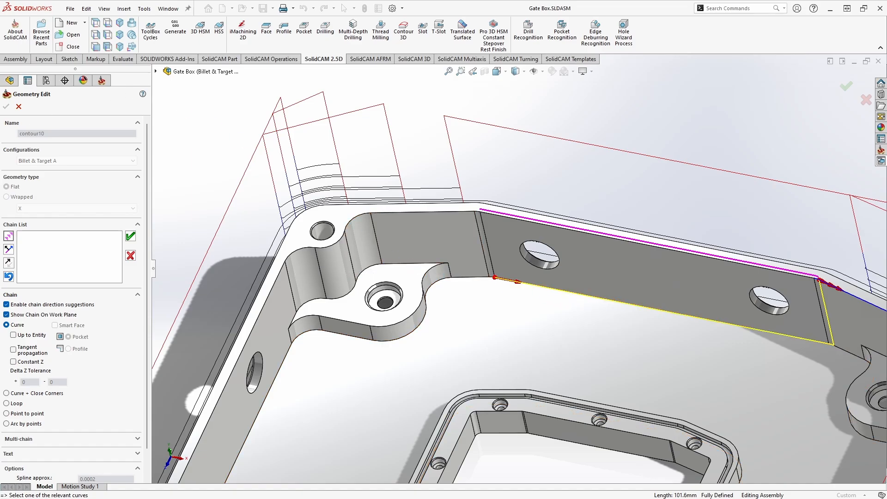
{"action": "left_click", "coordinate": [9, 277]}
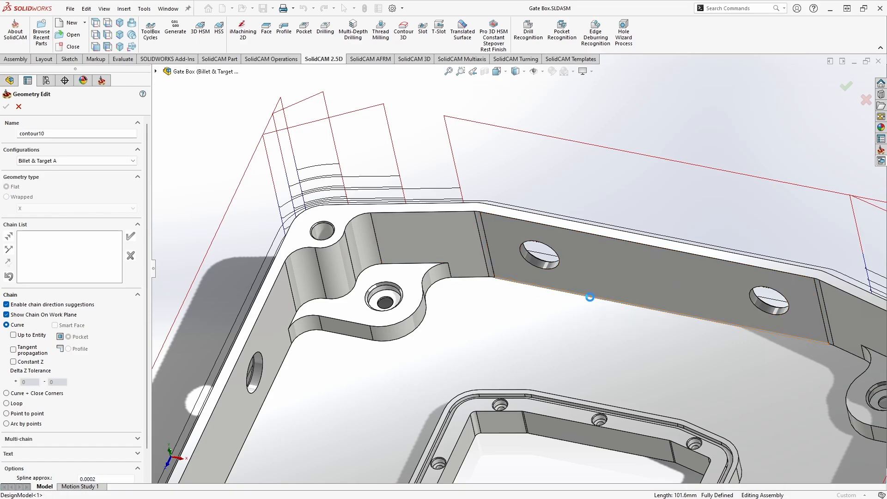
Step: Try reversing the direction of a chain started on the same floor edge, and undo the selection
{"action": "left_click", "coordinate": [591, 298]}
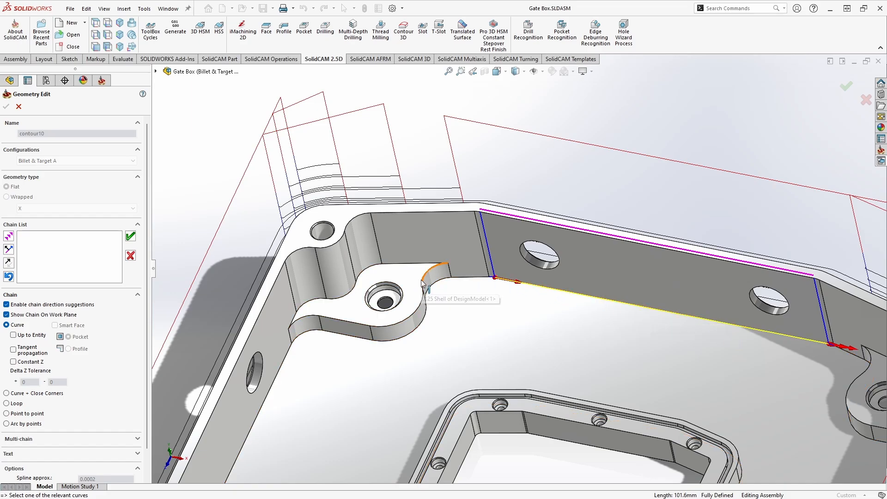
{"action": "left_click", "coordinate": [9, 263]}
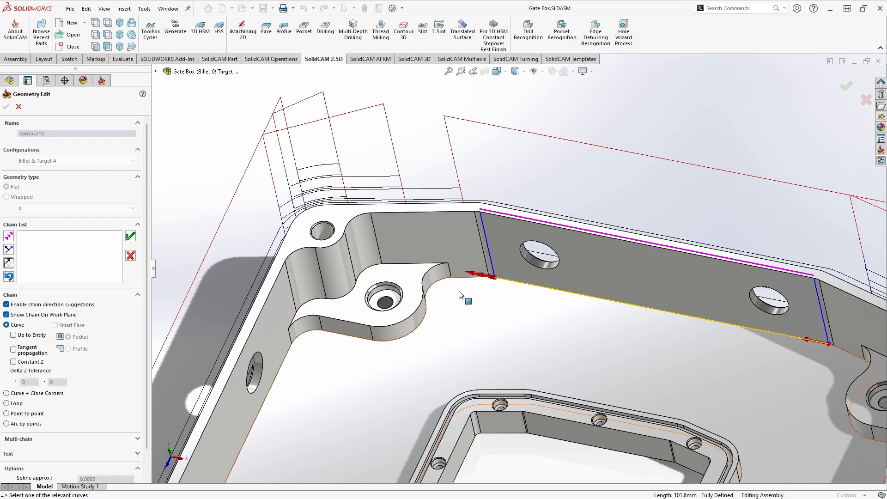
{"action": "scroll", "coordinate": [486, 277], "scroll_direction": "down", "scroll_amount": 6}
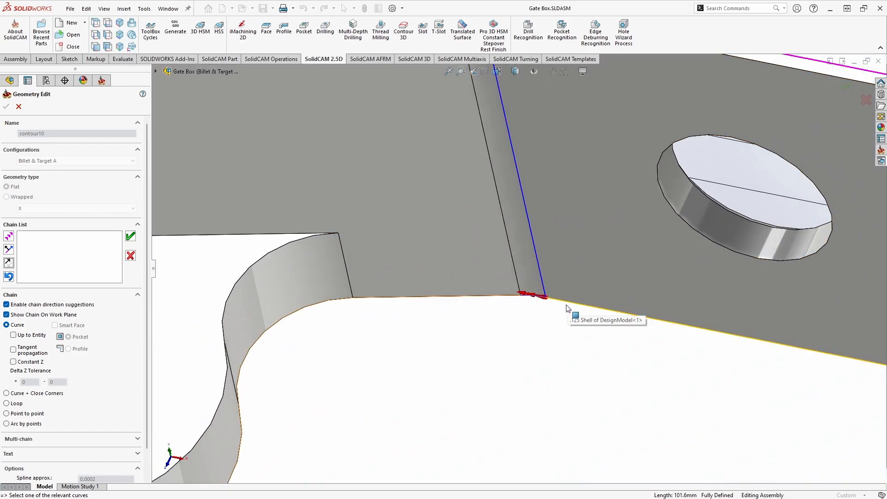
{"action": "scroll", "coordinate": [568, 308], "scroll_direction": "up", "scroll_amount": 8}
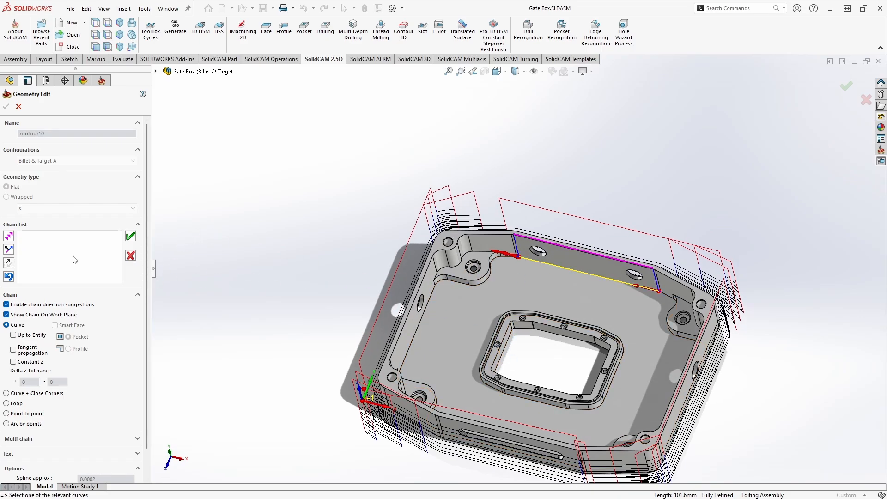
{"action": "left_click", "coordinate": [8, 277]}
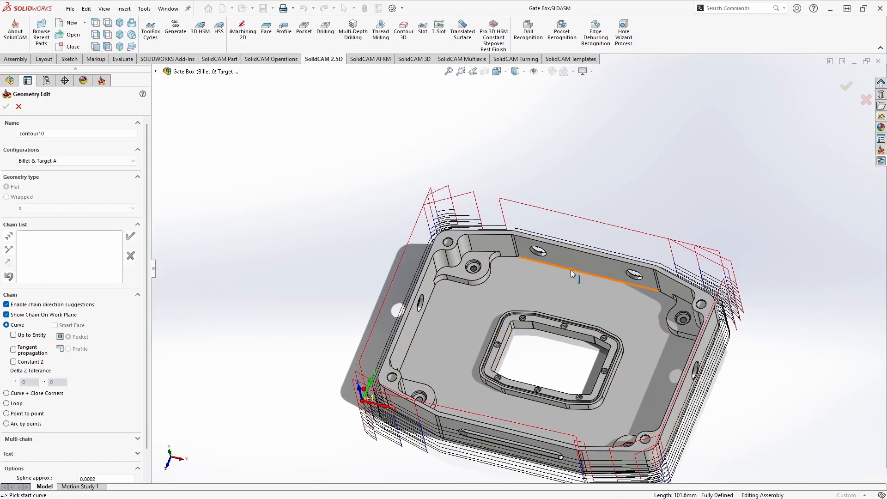
Step: Chain the top inner edges around the whole box opening, starting above the two-hole wall, and accept the closed chain
{"action": "left_click", "coordinate": [576, 250]}
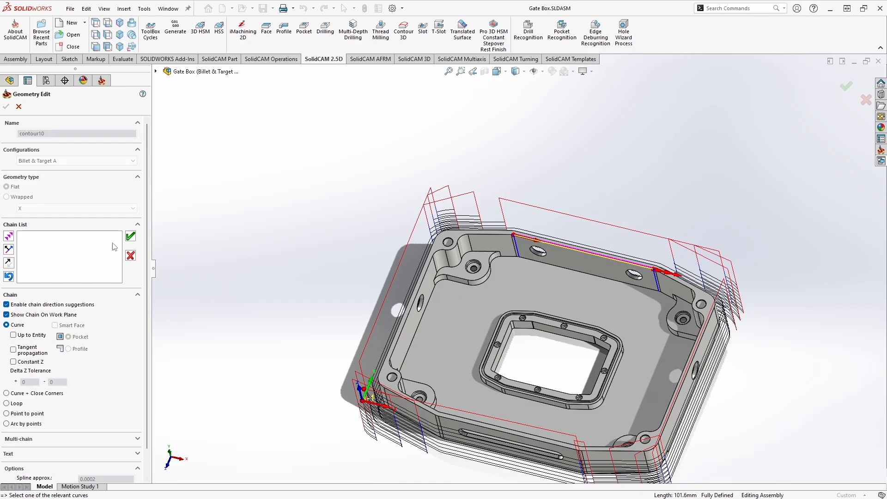
{"action": "left_click", "coordinate": [8, 236]}
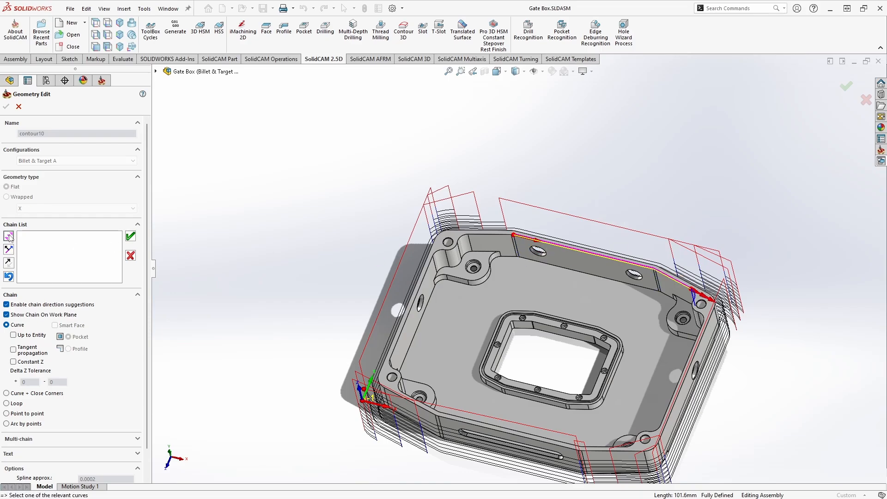
{"action": "left_click", "coordinate": [10, 238]}
{"action": "left_click", "coordinate": [10, 238]}
{"action": "left_click", "coordinate": [10, 238]}
{"action": "left_click", "coordinate": [10, 239]}
{"action": "left_click", "coordinate": [10, 238]}
{"action": "left_click", "coordinate": [10, 238]}
{"action": "left_click", "coordinate": [10, 238]}
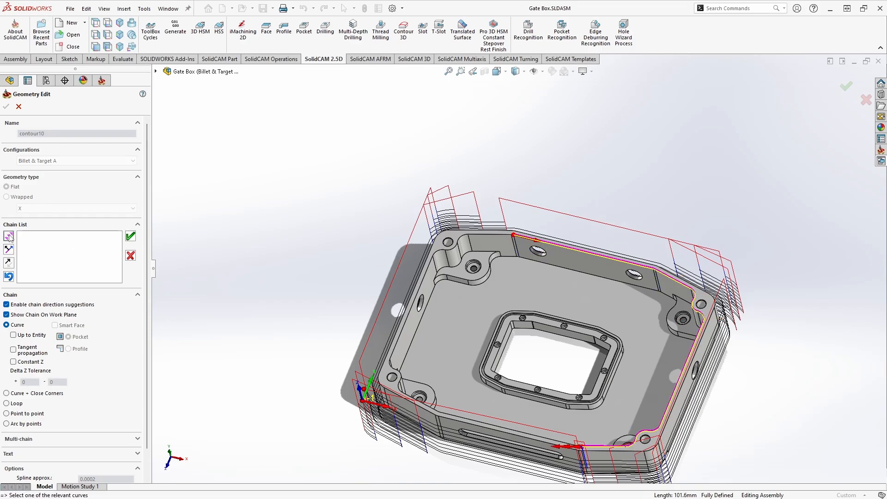
{"action": "left_click", "coordinate": [10, 238]}
{"action": "left_click", "coordinate": [10, 238]}
{"action": "left_click", "coordinate": [11, 238]}
{"action": "left_click", "coordinate": [10, 238]}
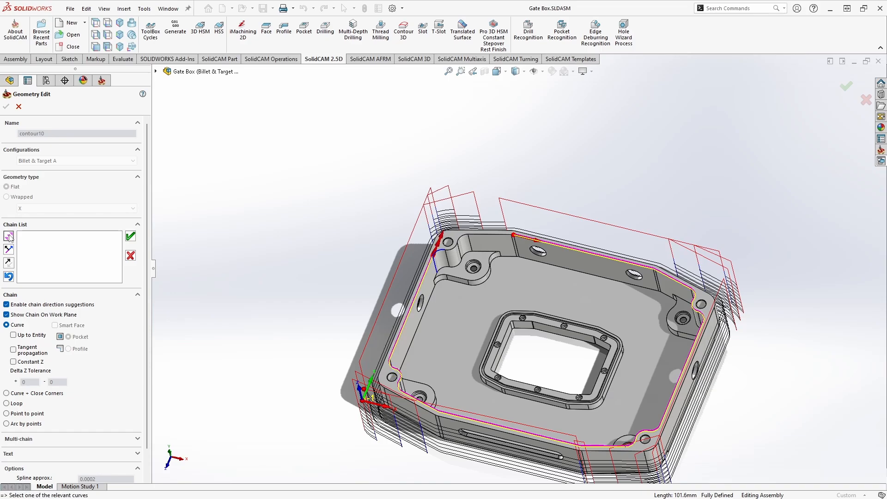
{"action": "left_click", "coordinate": [10, 238]}
{"action": "left_click", "coordinate": [11, 238]}
{"action": "left_click", "coordinate": [10, 238]}
{"action": "left_click", "coordinate": [10, 238]}
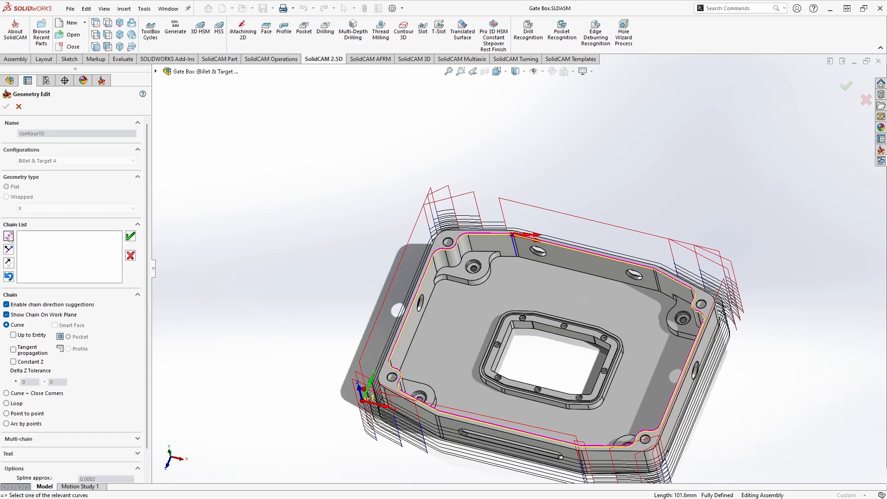
{"action": "left_click", "coordinate": [10, 238]}
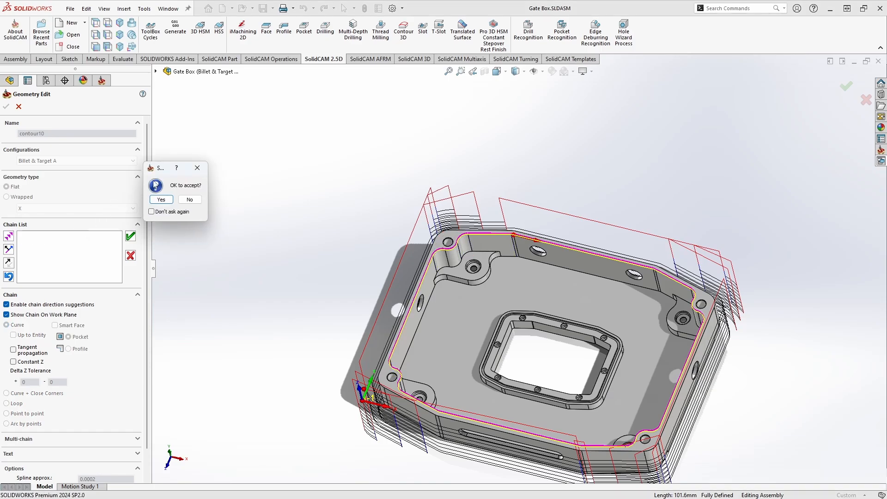
{"action": "left_click_drag", "start_coordinate": [163, 173], "coordinate": [172, 181]}
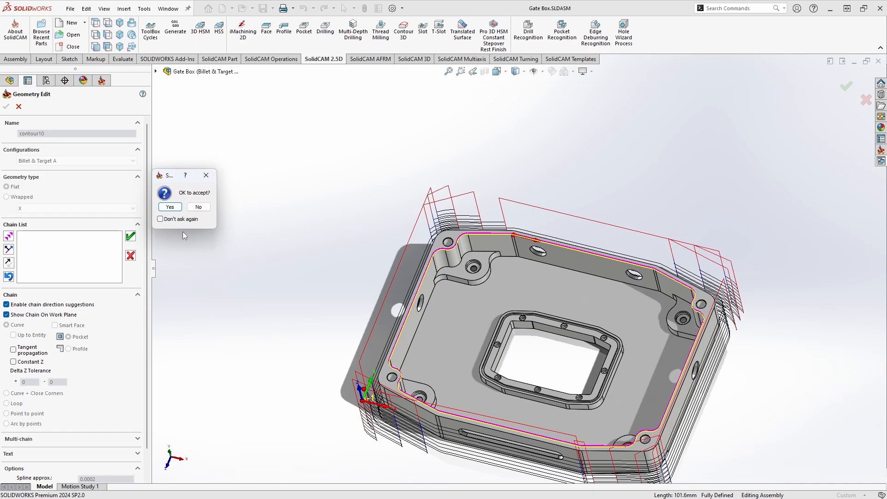
{"action": "left_click", "coordinate": [169, 207]}
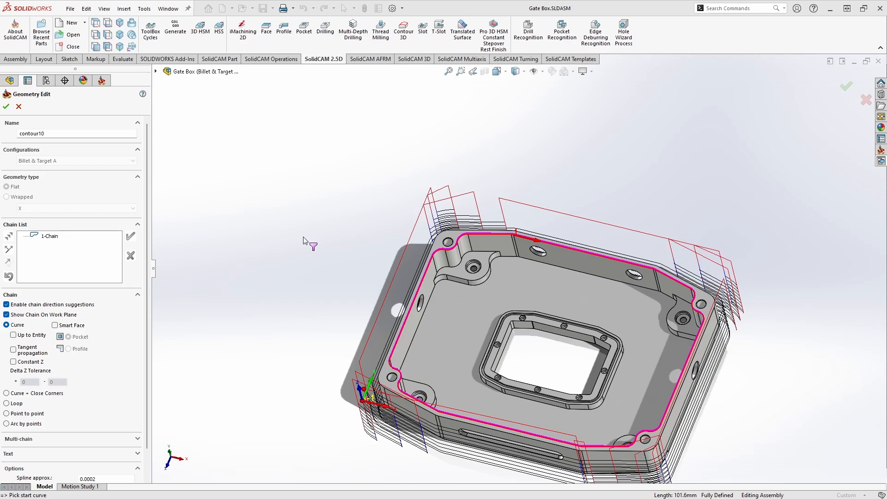
Step: Replace the chain around the box opening with one made from the same top inner edge using the Constant Z option
{"action": "right_click", "coordinate": [40, 236]}
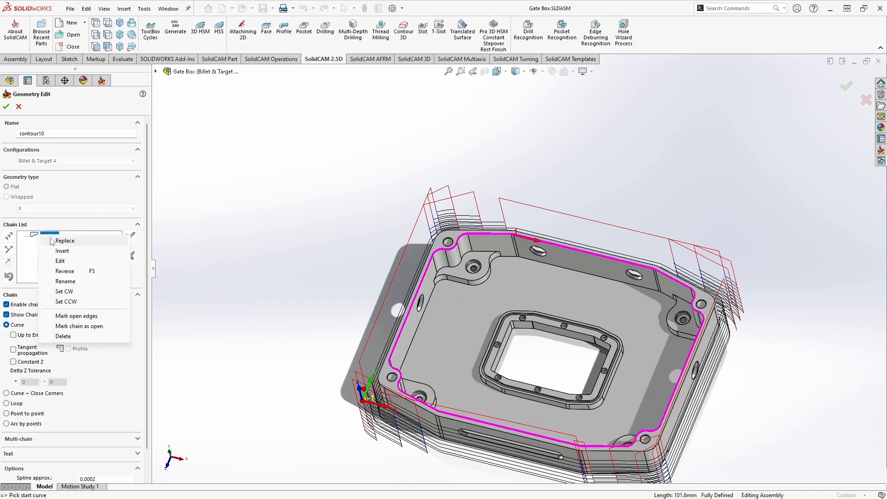
{"action": "left_click", "coordinate": [89, 336]}
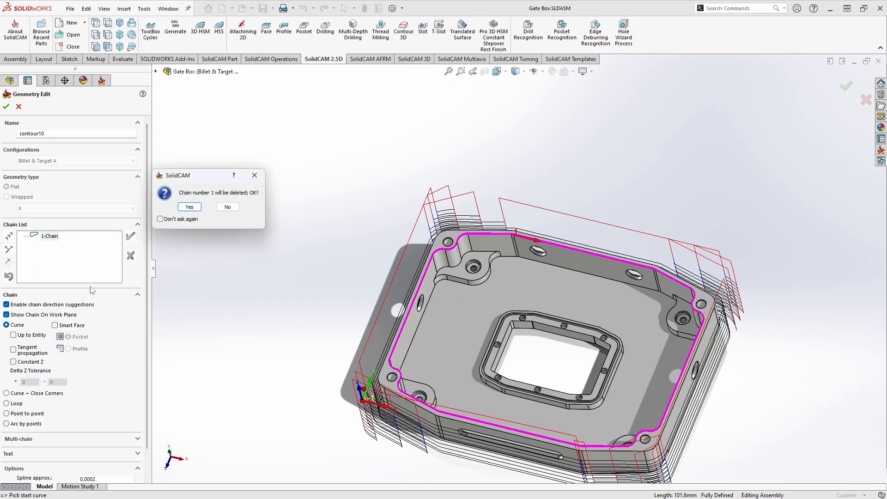
{"action": "left_click", "coordinate": [189, 207]}
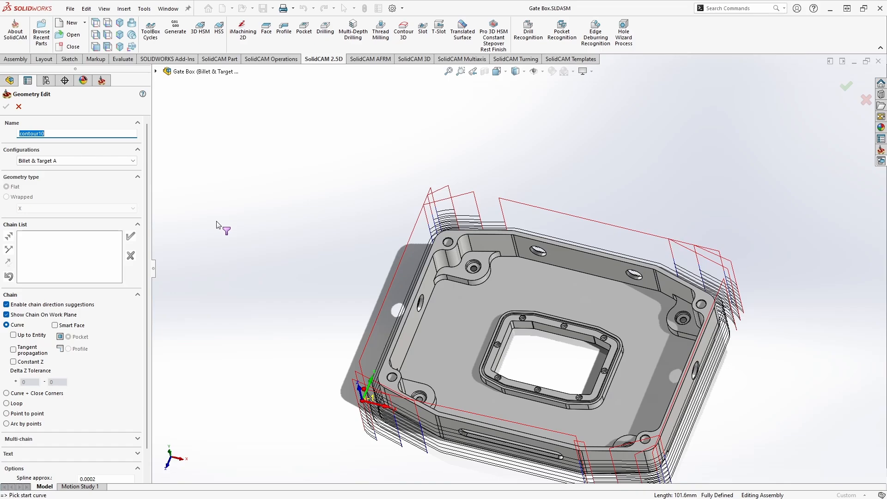
{"action": "left_click", "coordinate": [13, 362]}
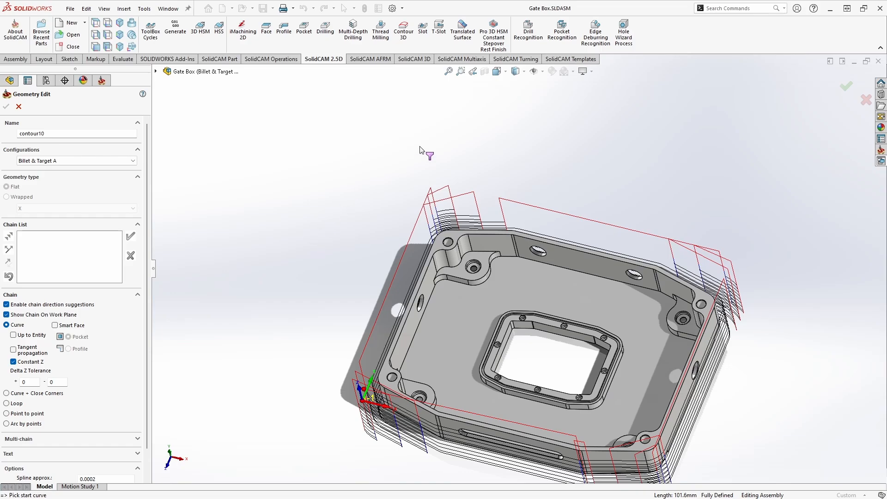
{"action": "left_click", "coordinate": [571, 251]}
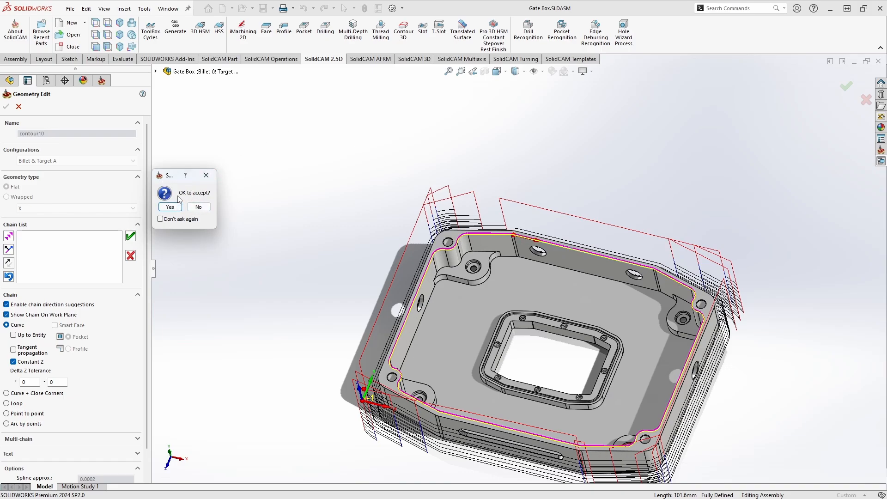
{"action": "left_click", "coordinate": [171, 207]}
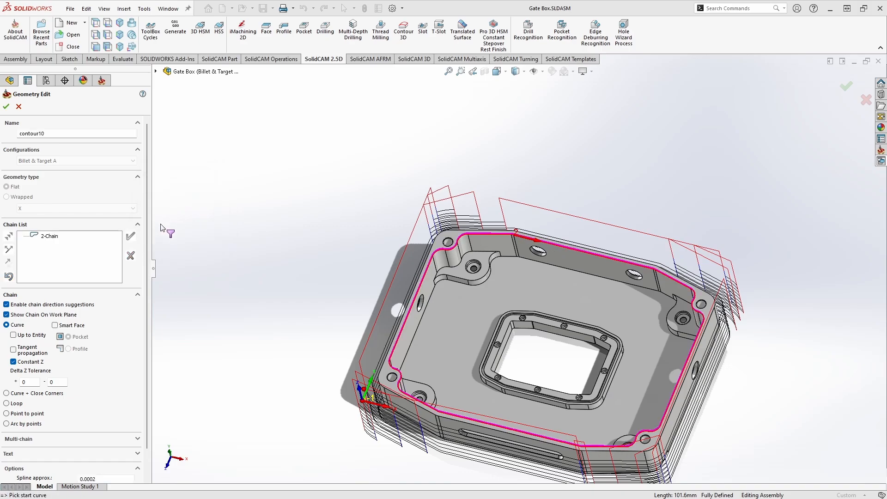
Step: Delete the Constant Z chain and rechain the top inner edge with only Tangent propagation enabled instead of Constant Z
{"action": "right_click", "coordinate": [48, 239]}
{"action": "left_click", "coordinate": [80, 337]}
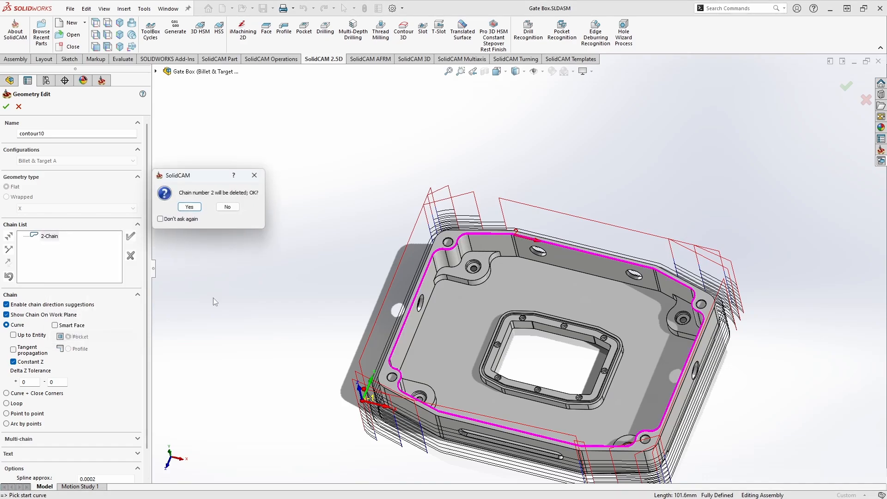
{"action": "left_click", "coordinate": [190, 207]}
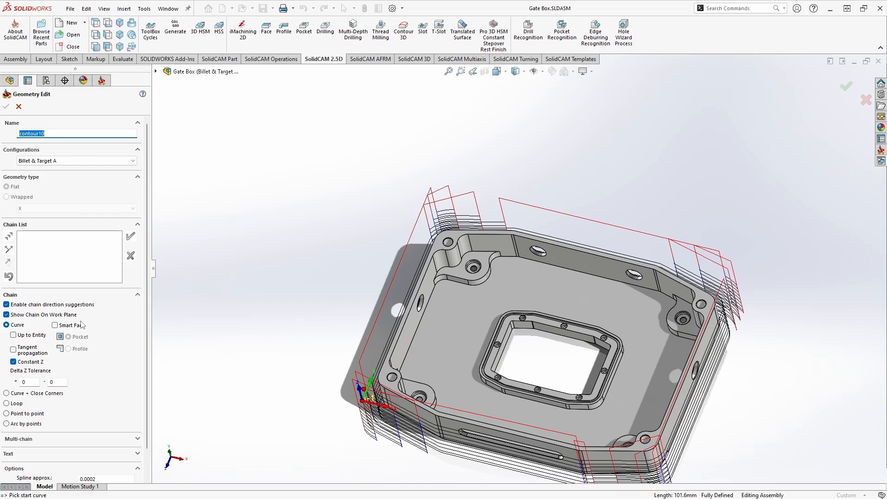
{"action": "left_click", "coordinate": [13, 350]}
{"action": "left_click", "coordinate": [13, 362]}
{"action": "left_click", "coordinate": [565, 250]}
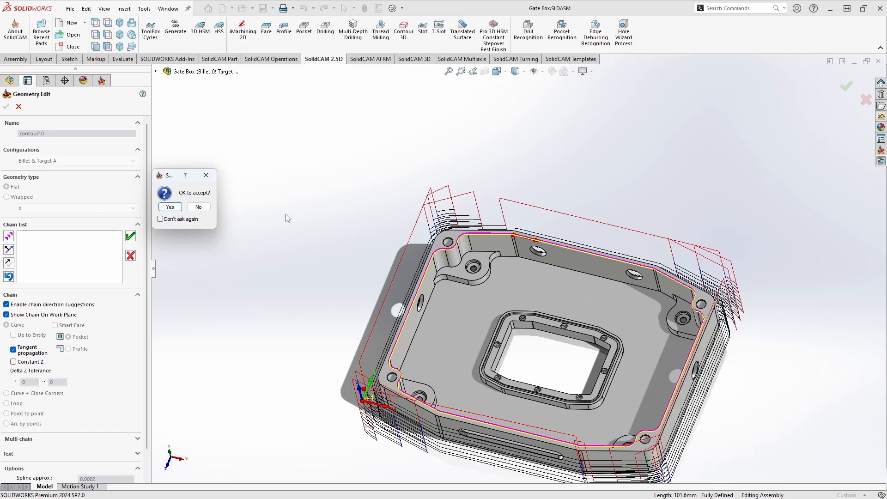
{"action": "left_click", "coordinate": [170, 207]}
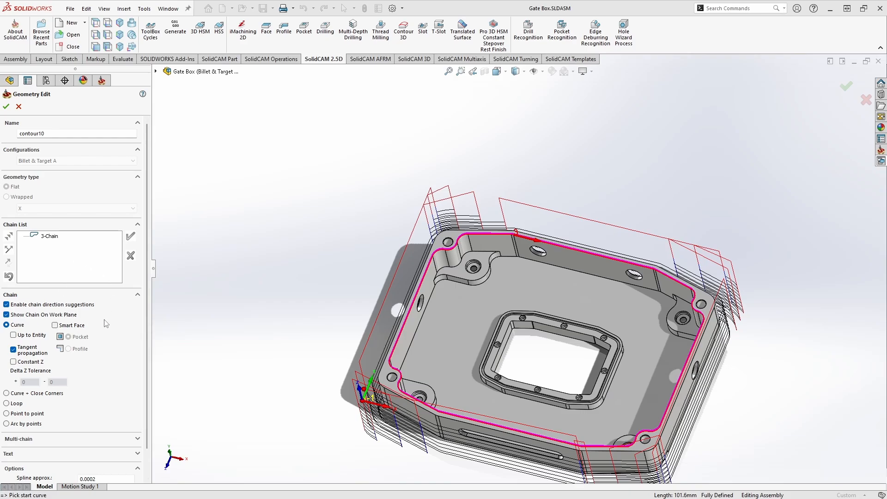
Step: Delete the tangent chain and try Smart Face chaining with the Pocket option on the box floor face
{"action": "right_click", "coordinate": [49, 239]}
{"action": "left_click", "coordinate": [76, 339]}
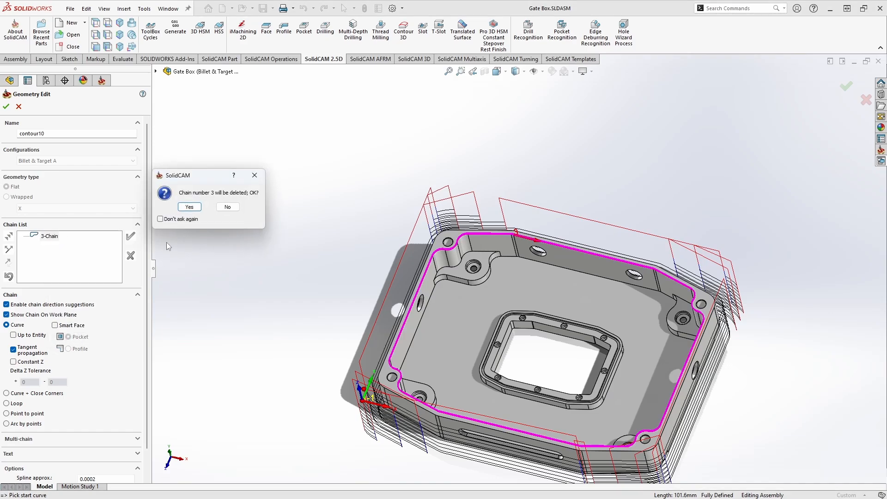
{"action": "left_click", "coordinate": [190, 207]}
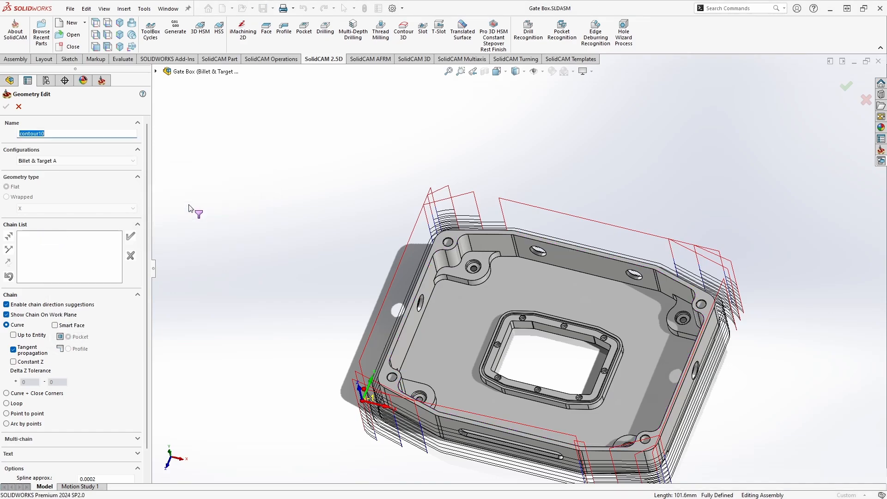
{"action": "left_click", "coordinate": [55, 326]}
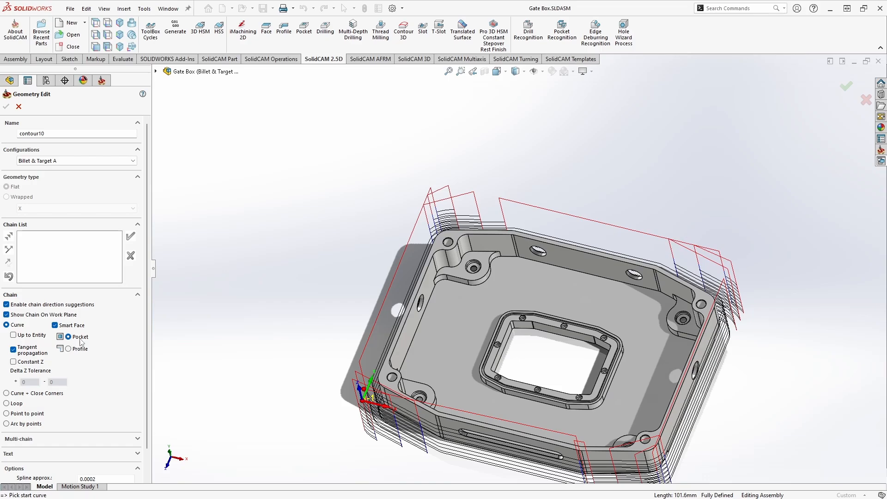
{"action": "left_click", "coordinate": [446, 318]}
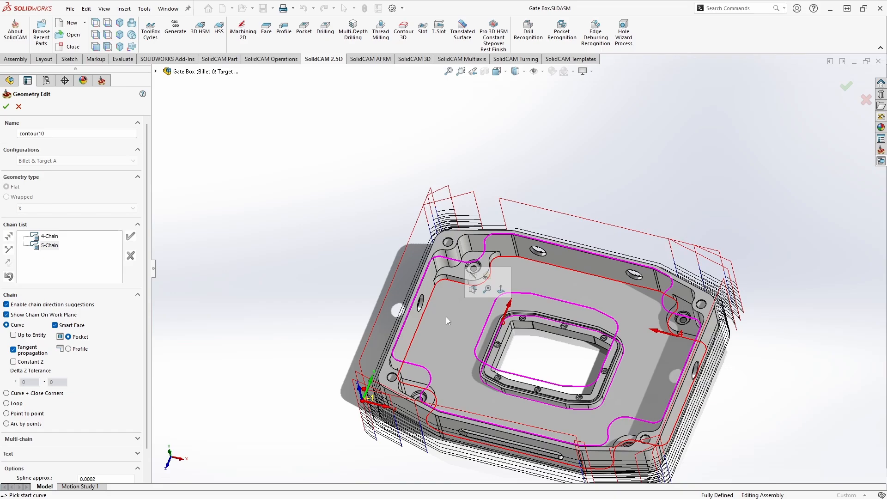
{"action": "mouse_move", "coordinate": [452, 326]}
{"action": "middle_mouse_down"}
{"action": "mouse_move", "coordinate": [464, 352]}
{"action": "mouse_move", "coordinate": [446, 326]}
{"action": "middle_mouse_up"}
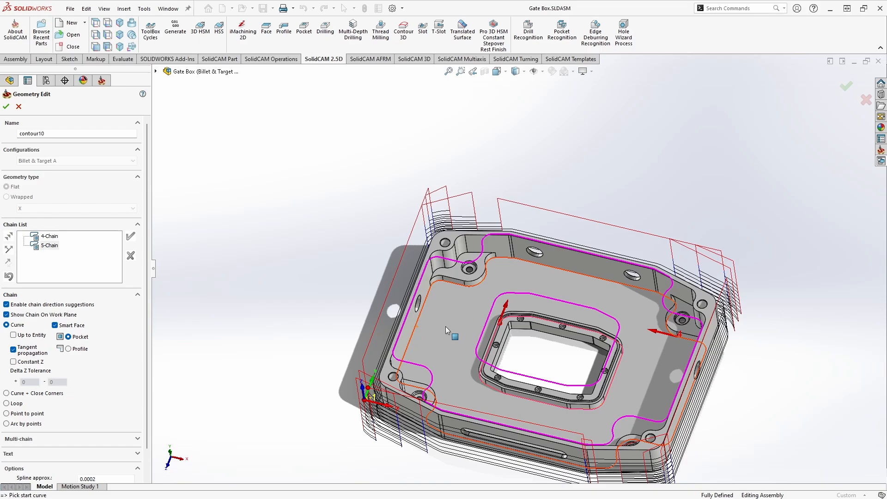
Step: Delete both Smart Face chains, the inner one around the window and the outer one around the floor
{"action": "right_click", "coordinate": [48, 245]}
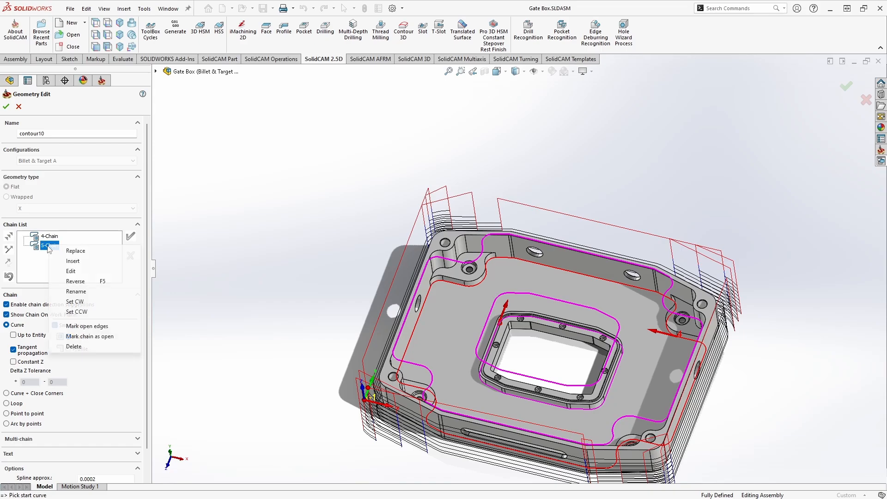
{"action": "left_click", "coordinate": [75, 346]}
{"action": "left_click", "coordinate": [191, 209]}
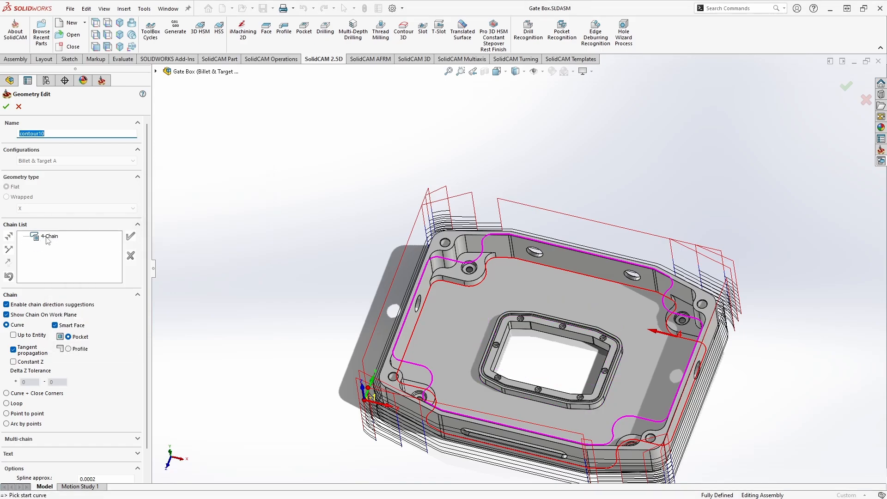
{"action": "right_click", "coordinate": [48, 237]}
{"action": "left_click", "coordinate": [72, 337]}
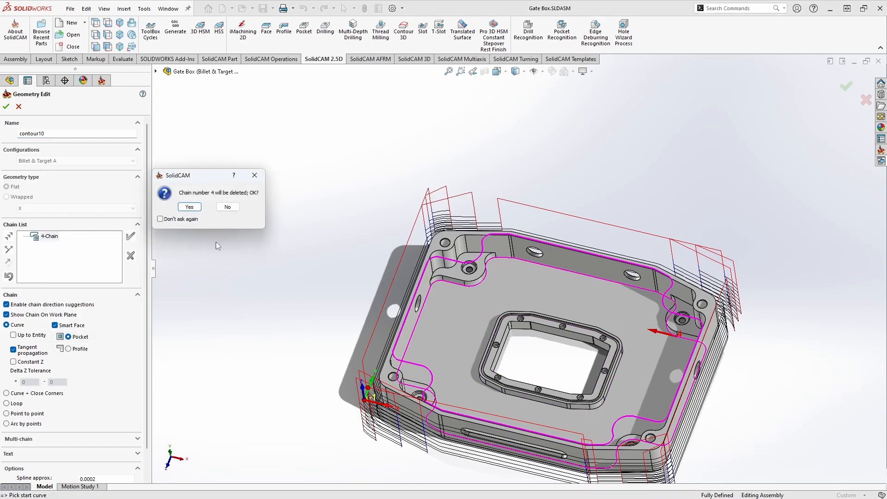
{"action": "left_click", "coordinate": [180, 208]}
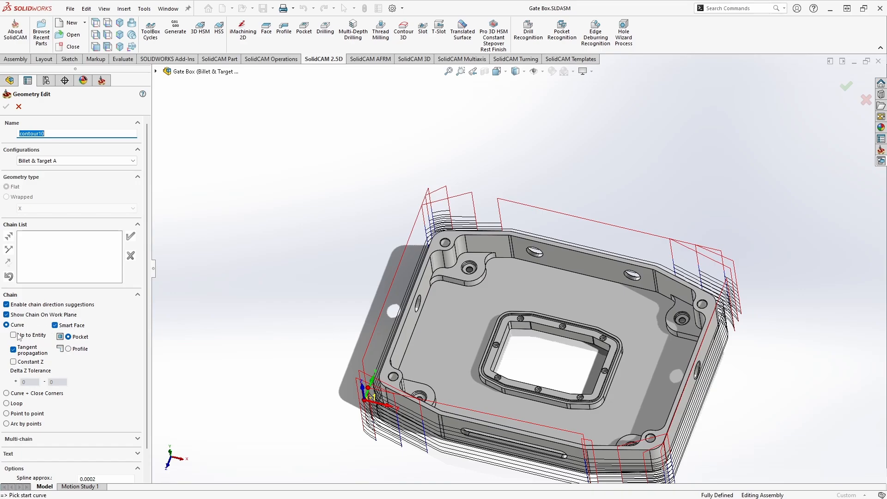
Step: Disable Smart Face, chain the top inner edges around the box opening with Tangent propagation, and accept the contour10 geometry
{"action": "left_click", "coordinate": [56, 325]}
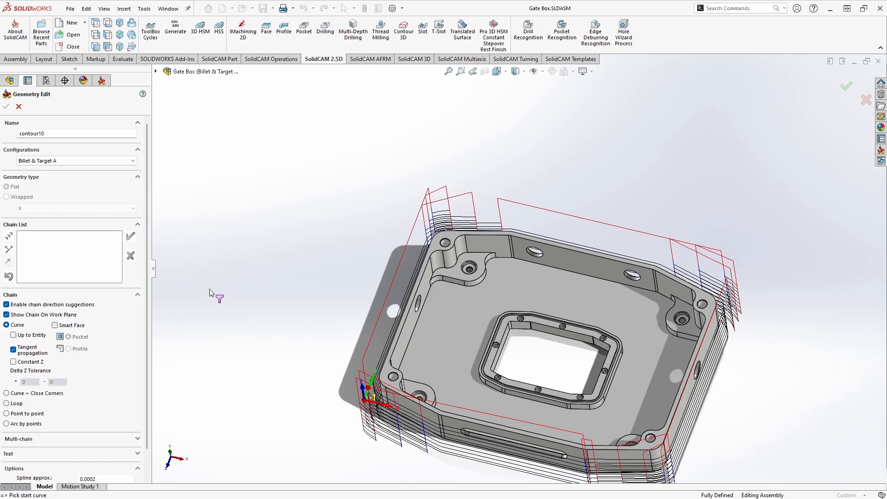
{"action": "left_click", "coordinate": [543, 248]}
{"action": "left_click", "coordinate": [169, 206]}
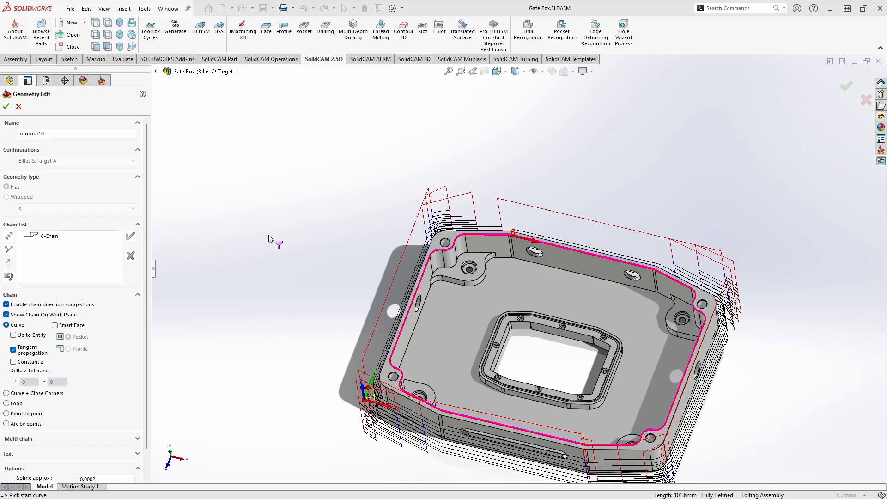
{"action": "left_click", "coordinate": [6, 106]}
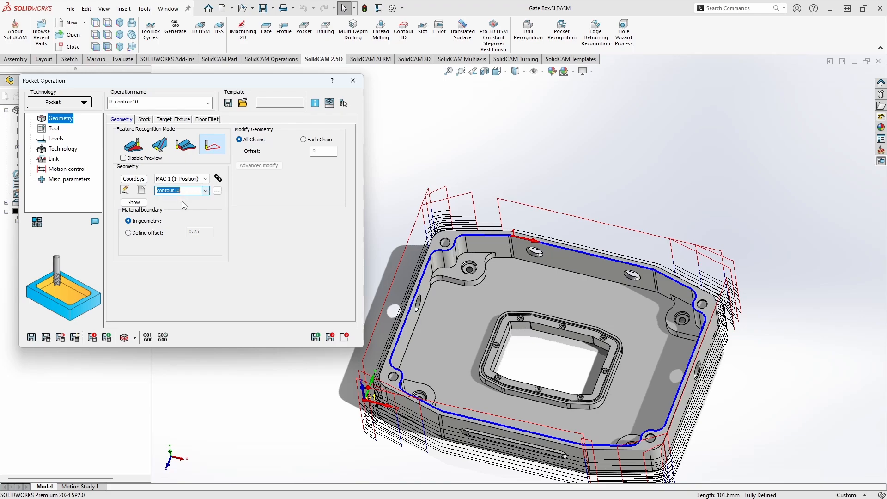
Step: Examine the pocket operation's stock, target and fixture, tool, feed and spin, and coolant settings
{"action": "left_click", "coordinate": [145, 119]}
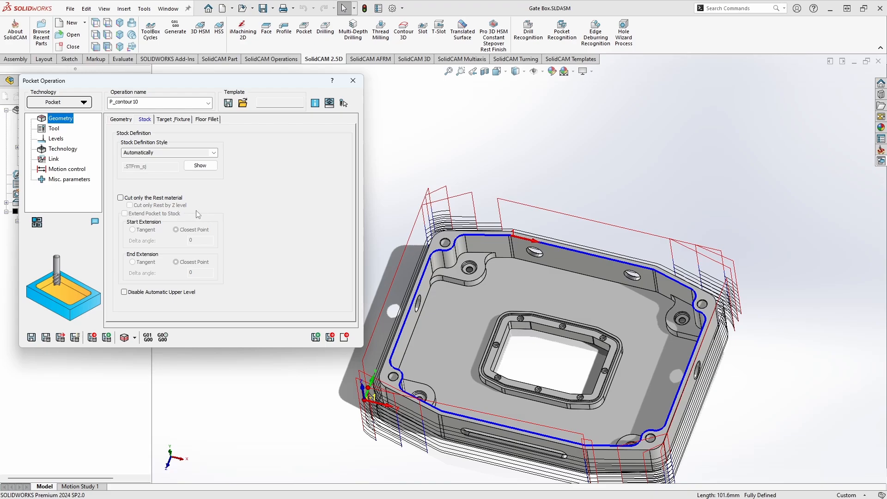
{"action": "left_click", "coordinate": [174, 120]}
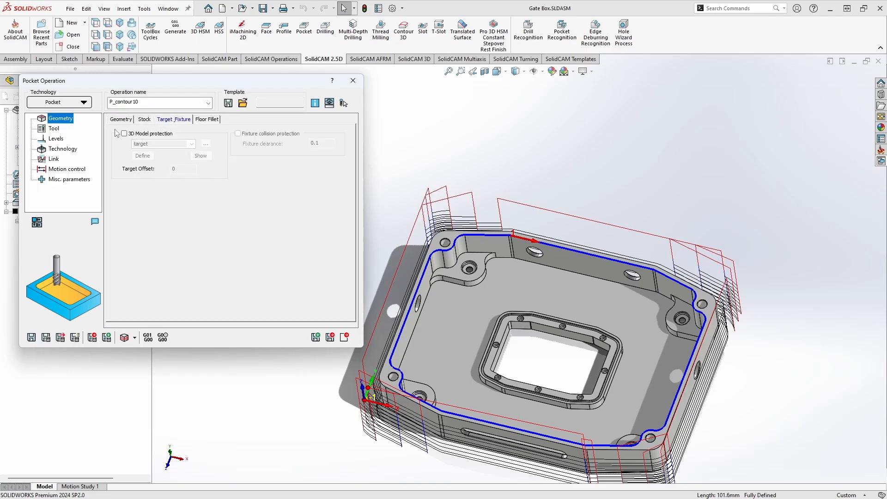
{"action": "left_click", "coordinate": [54, 129]}
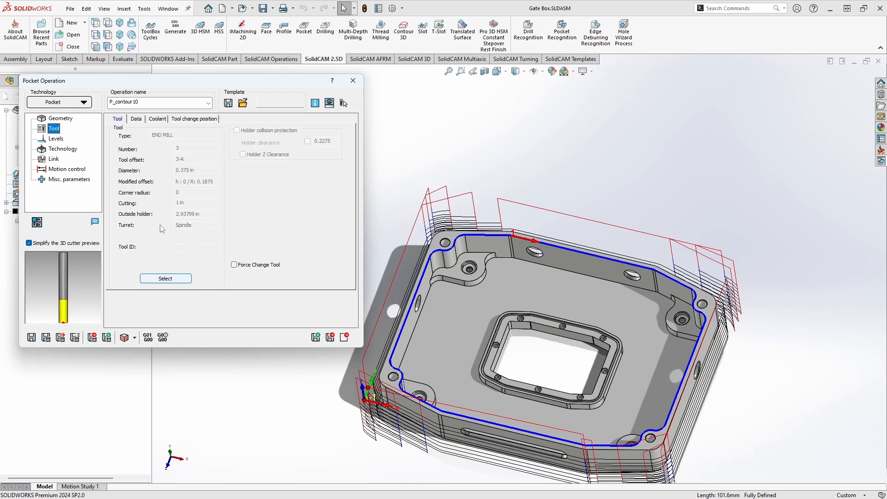
{"action": "left_click", "coordinate": [135, 119]}
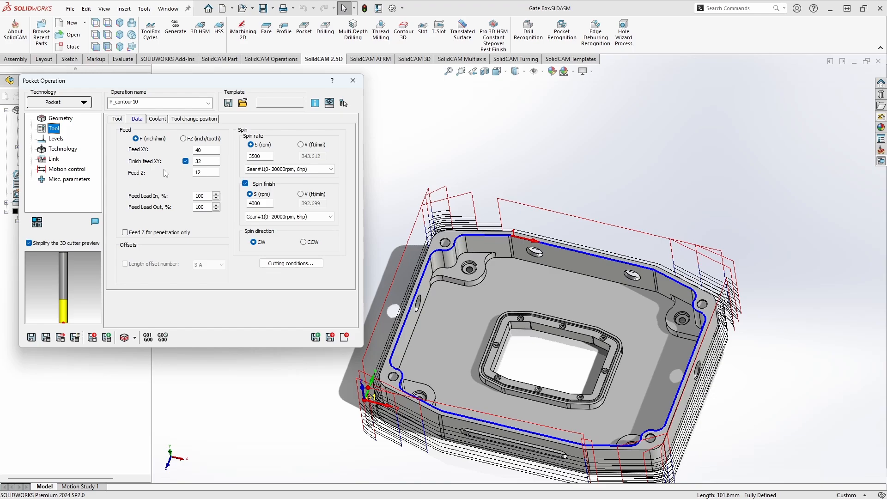
{"action": "left_click", "coordinate": [158, 120]}
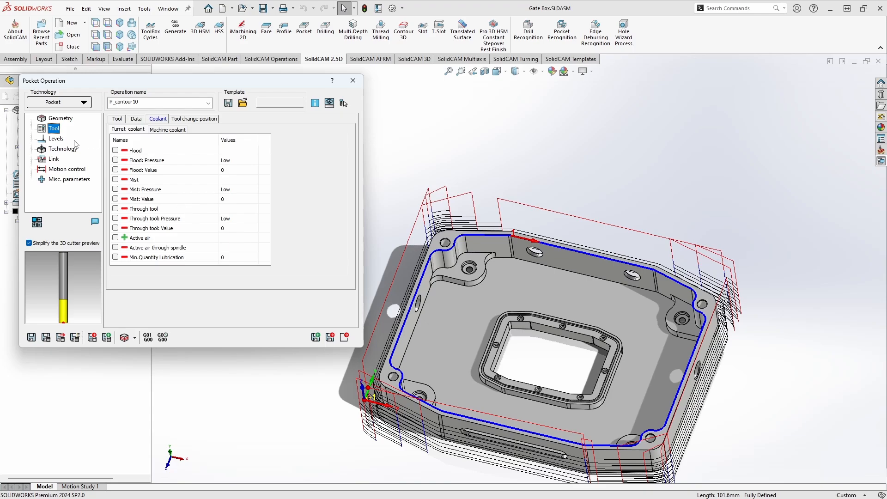
Step: Try defining the pocket depth by bottom of target, then save and calculate the operation and inspect the toolpath
{"action": "left_click", "coordinate": [55, 139]}
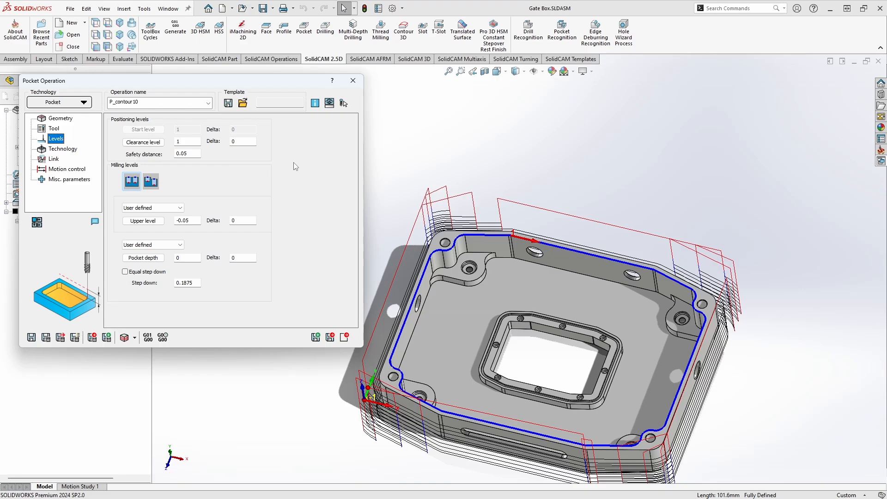
{"action": "left_click", "coordinate": [175, 245]}
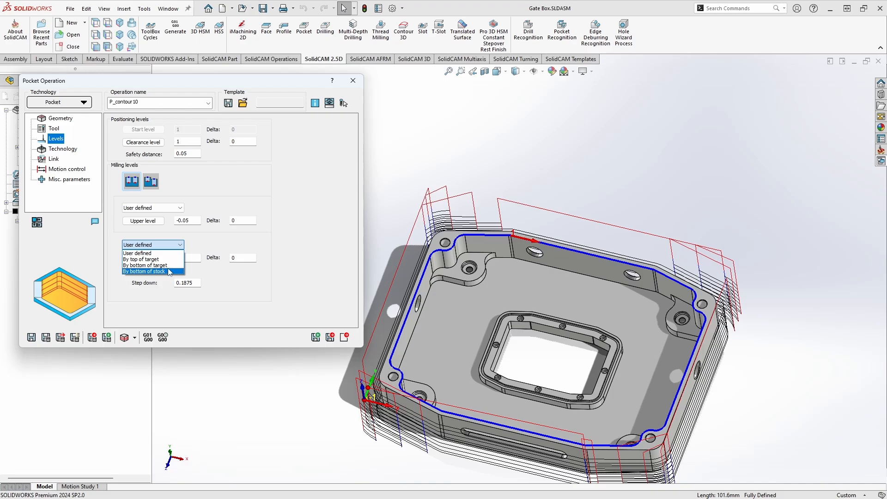
{"action": "left_click", "coordinate": [167, 266]}
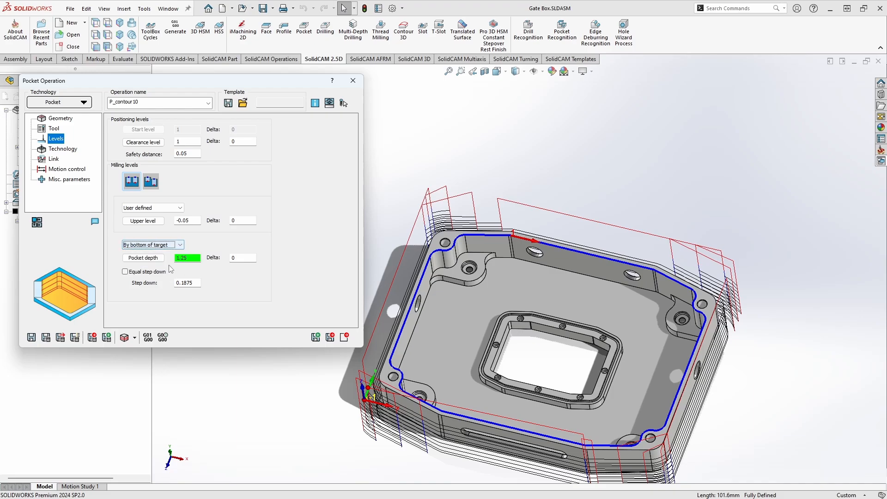
{"action": "left_click", "coordinate": [46, 338]}
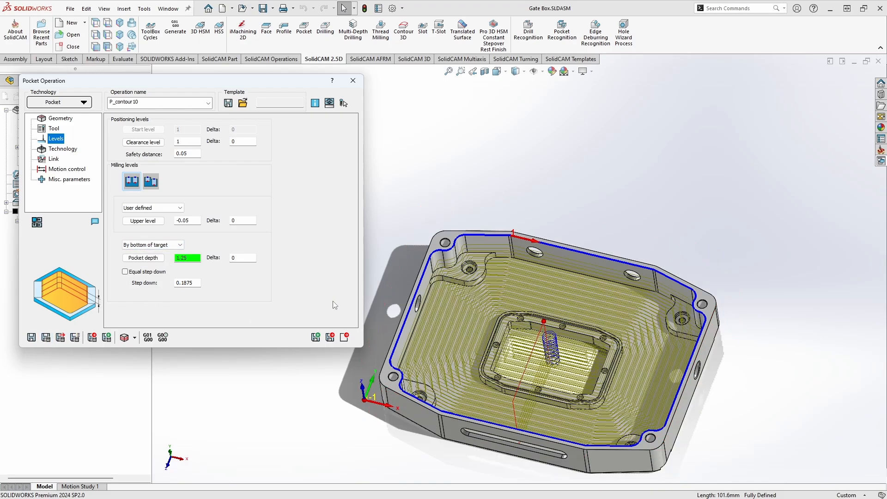
{"action": "middle_click_drag", "start_coordinate": [765, 437], "coordinate": [715, 385]}
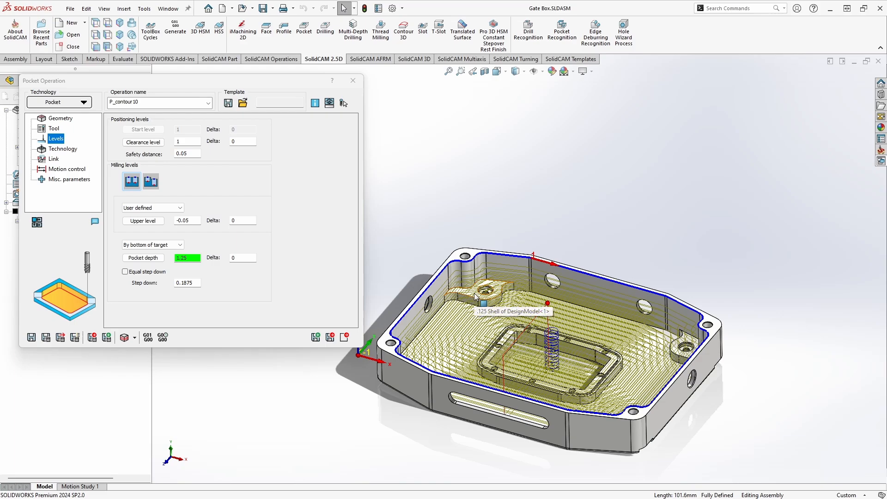
Step: Set the pocket depth to User defined with a value of 1, and save and calculate the toolpath again
{"action": "left_click", "coordinate": [161, 245]}
{"action": "left_click", "coordinate": [164, 254]}
{"action": "left_click", "coordinate": [193, 258]}
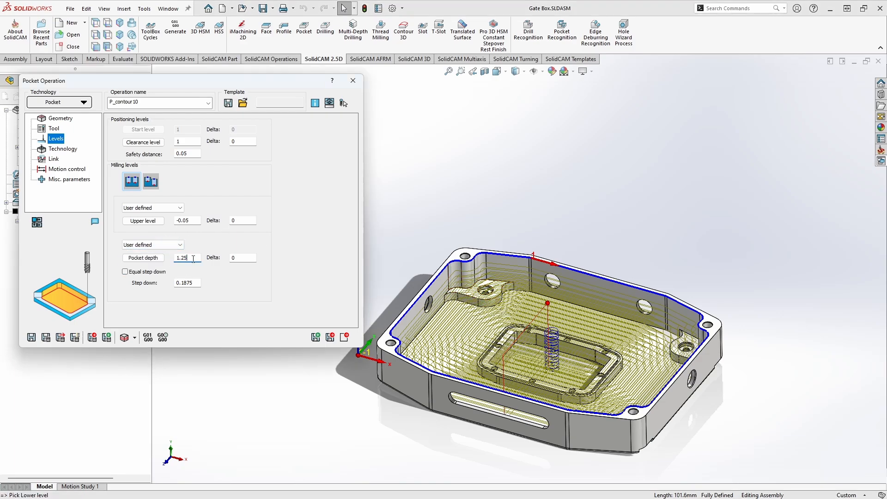
{"action": "left_click_drag", "start_coordinate": [193, 258], "coordinate": [182, 259]}
{"action": "key", "text": "BackSpace"}
{"action": "left_click", "coordinate": [46, 338]}
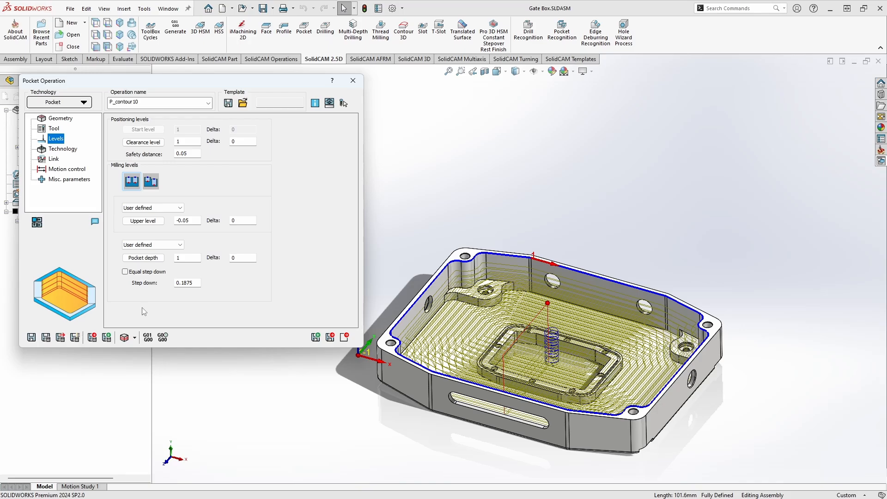
{"action": "scroll", "coordinate": [493, 329], "scroll_direction": "down", "scroll_amount": 5}
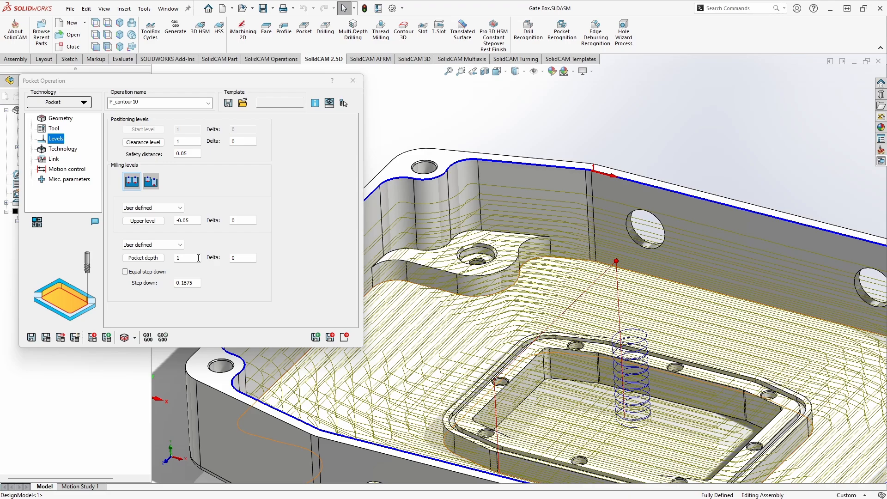
Step: Set the pocket depth to 0.875 by picking the top face of the raised corner boss on the model
{"action": "left_click", "coordinate": [199, 258]}
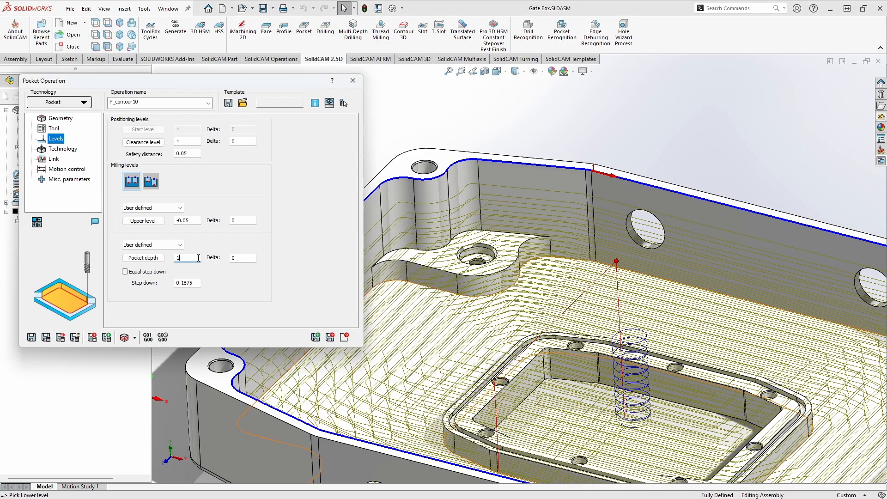
{"action": "left_click", "coordinate": [440, 265]}
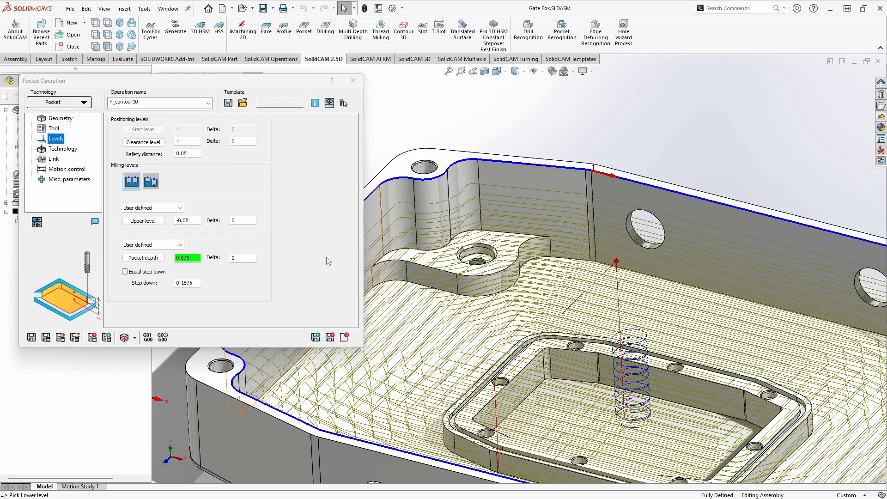
{"action": "left_click", "coordinate": [196, 283]}
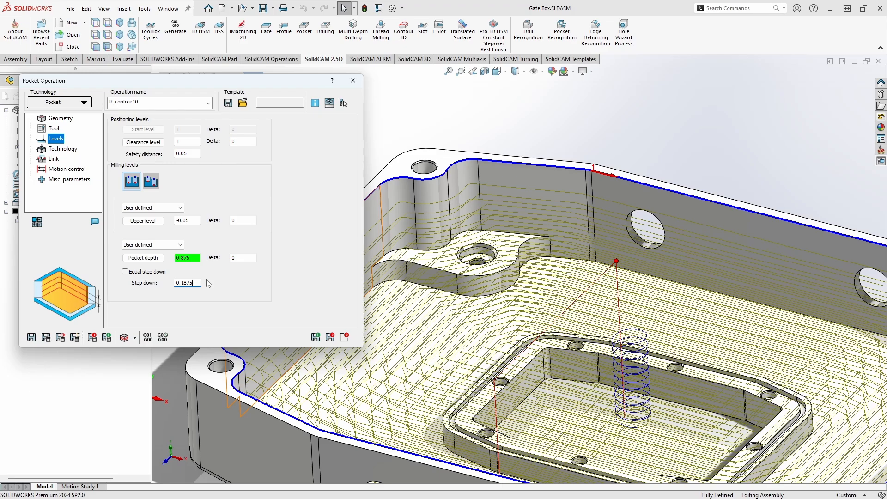
Step: Review the pocket technology types, keep Contour, and define the minimum overlap by a Value of 0.1875
{"action": "left_click", "coordinate": [65, 149]}
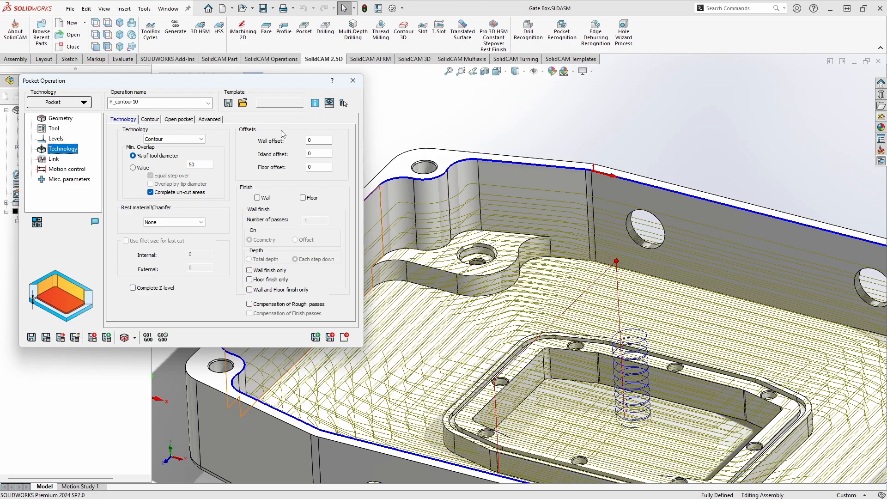
{"action": "left_click", "coordinate": [197, 140]}
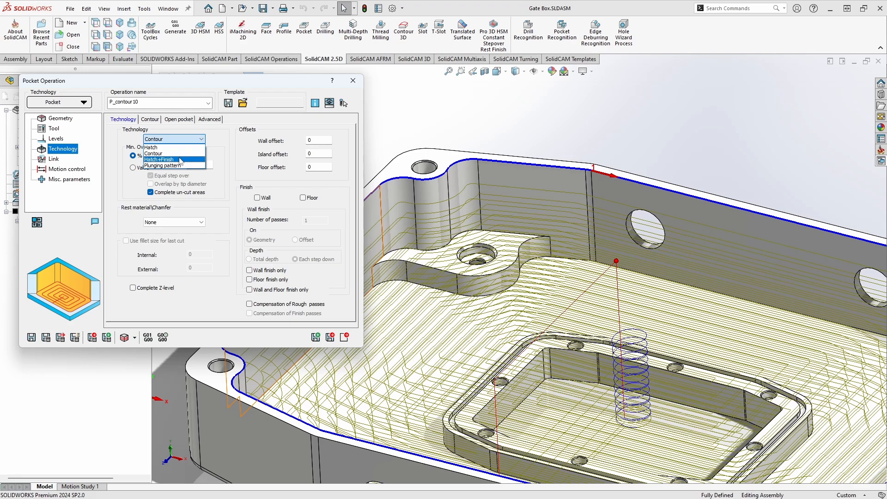
{"action": "left_click", "coordinate": [220, 142]}
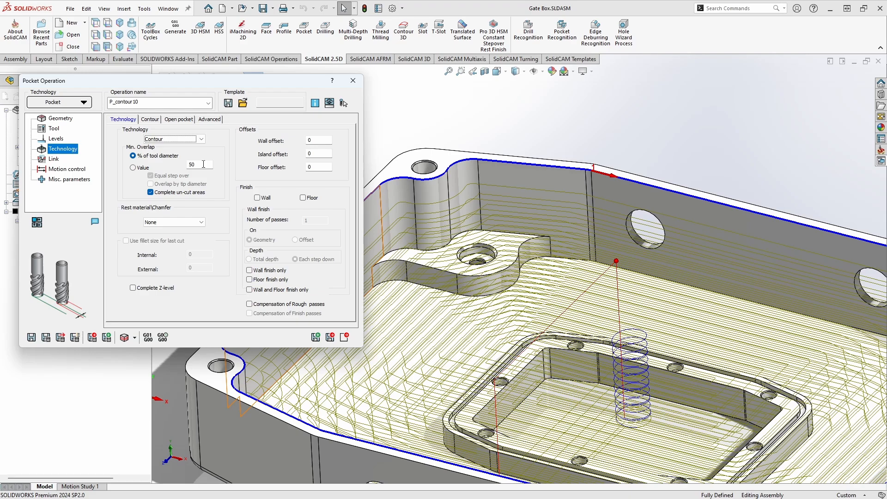
{"action": "left_click", "coordinate": [134, 168]}
{"action": "key", "text": "Tab"}
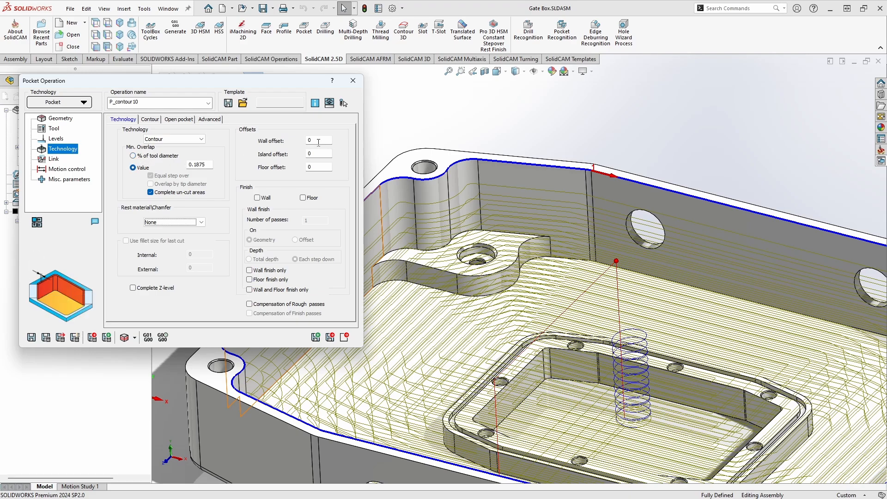
Step: Check the wall and floor offsets and enable the Wall finish for the pocket operation
{"action": "left_click", "coordinate": [318, 141]}
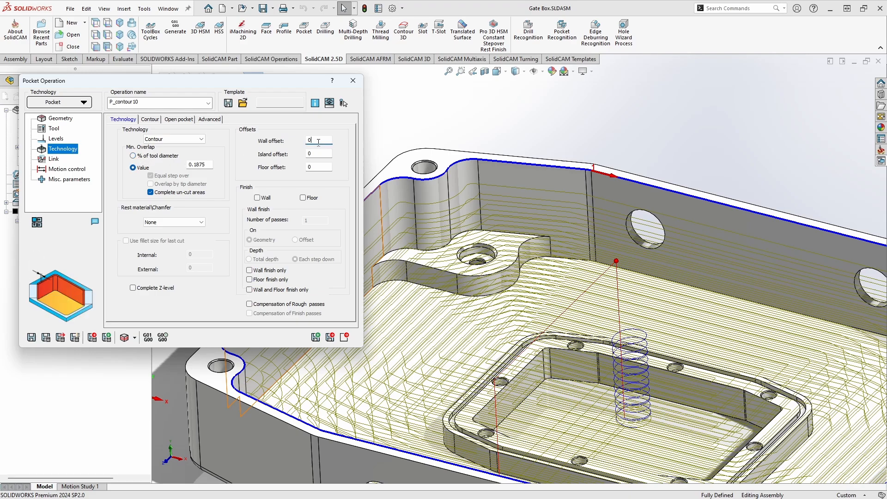
{"action": "left_click", "coordinate": [316, 166]}
{"action": "left_click", "coordinate": [262, 198]}
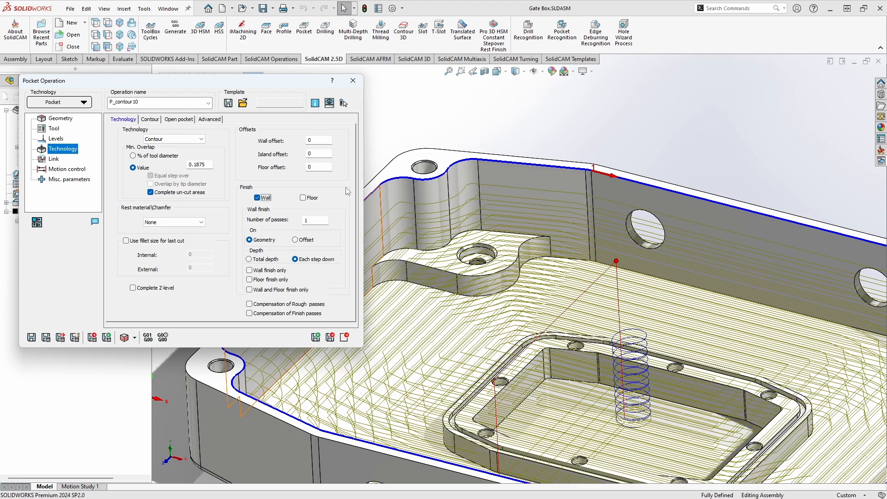
Step: Try the Fillet and Loop contour corner types before restoring None, and set the adjacent passes connection to Smooth
{"action": "left_click", "coordinate": [151, 120]}
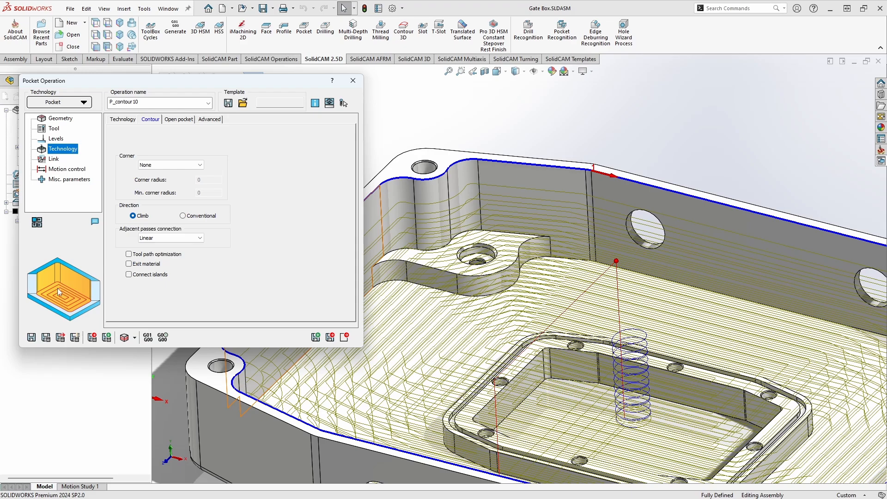
{"action": "left_click", "coordinate": [154, 165]}
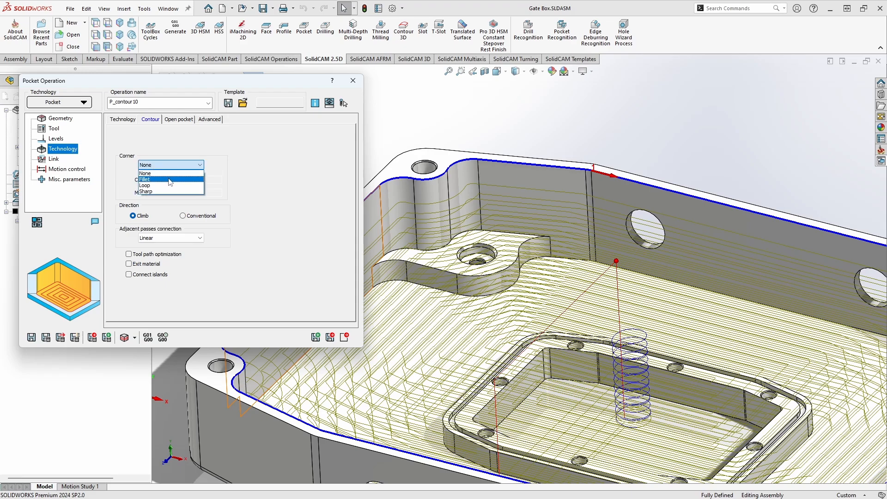
{"action": "left_click", "coordinate": [170, 180]}
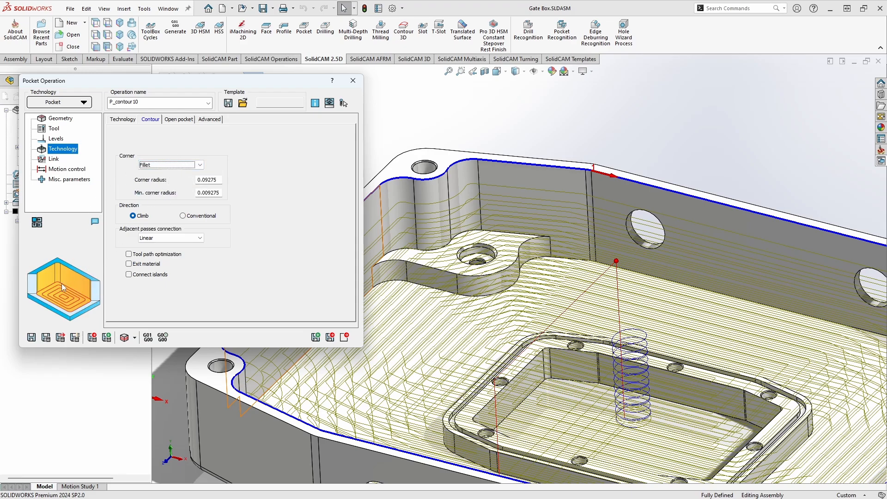
{"action": "left_click", "coordinate": [158, 165]}
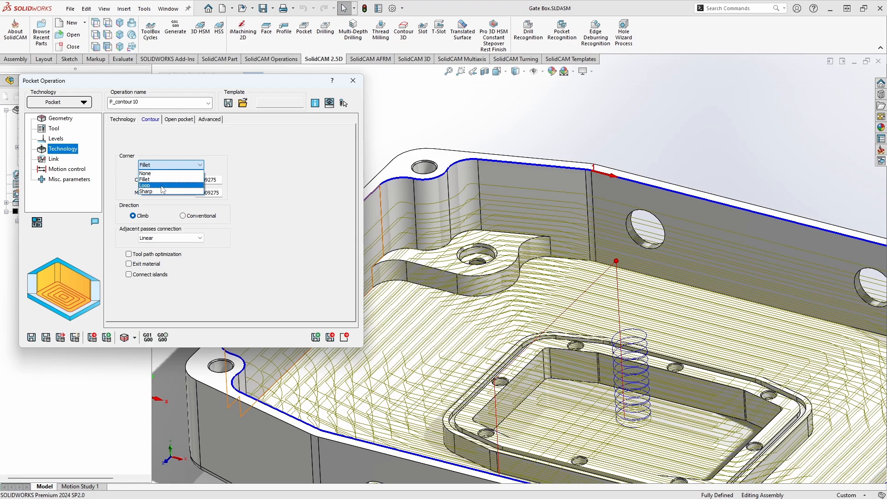
{"action": "left_click", "coordinate": [163, 185]}
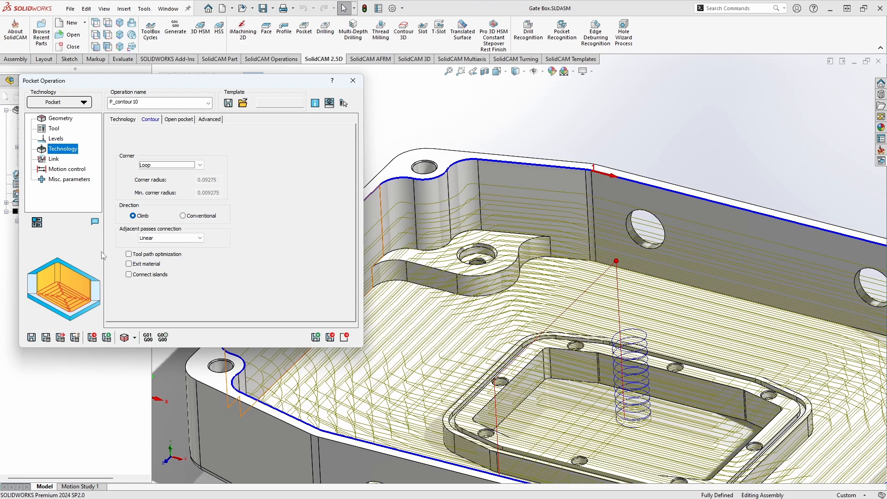
{"action": "left_click", "coordinate": [186, 164]}
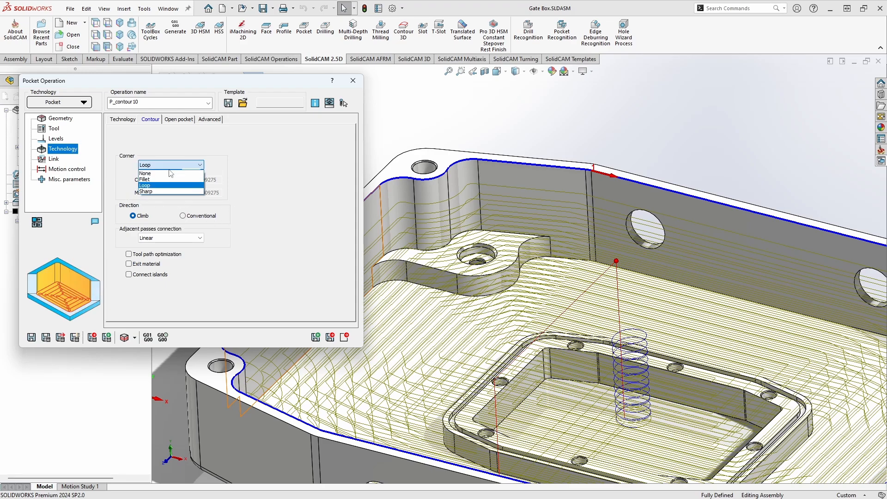
{"action": "left_click", "coordinate": [171, 174]}
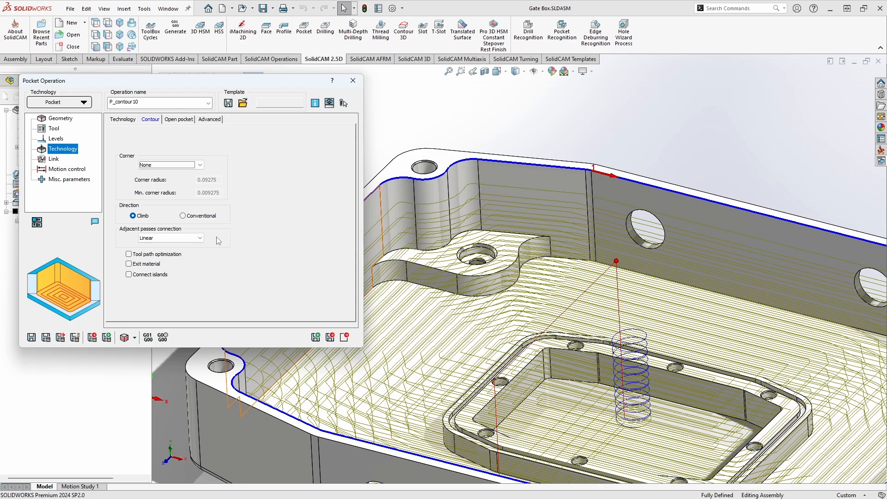
{"action": "left_click", "coordinate": [183, 240]}
{"action": "left_click", "coordinate": [172, 250]}
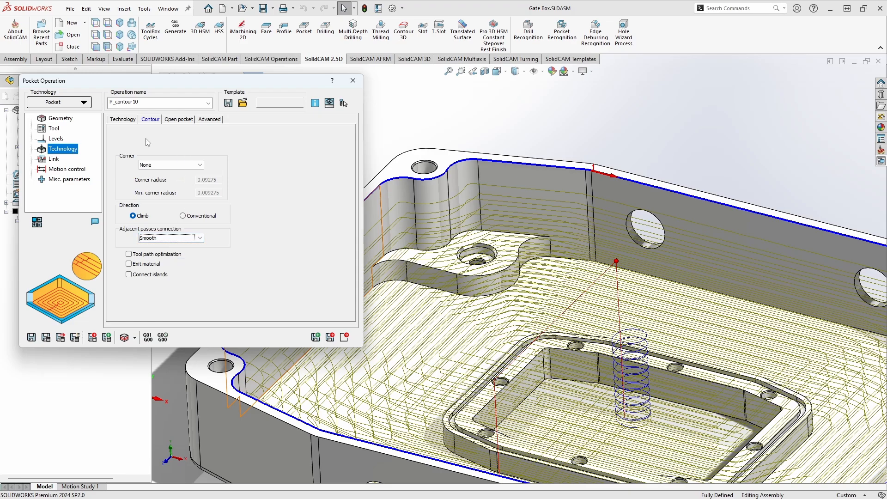
Step: Redefine the pocket geometry by selecting the top face of the corner boss, and save and calculate the operation
{"action": "left_click", "coordinate": [63, 120]}
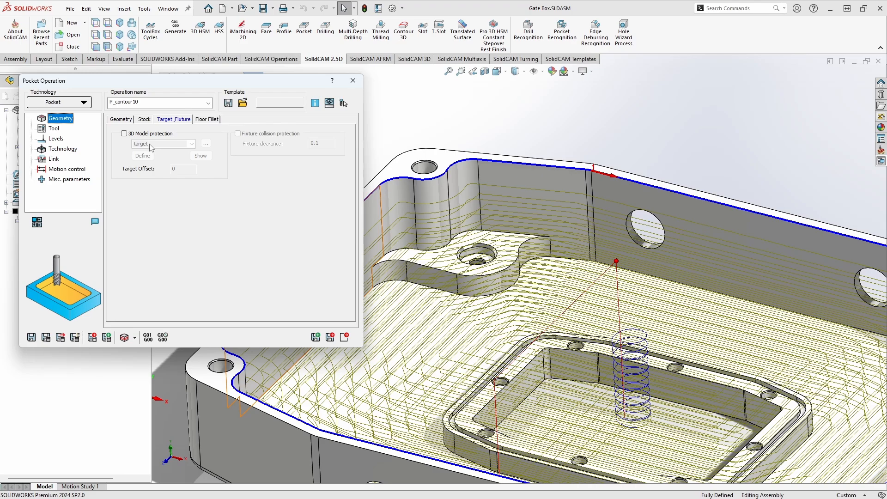
{"action": "left_click", "coordinate": [125, 120]}
{"action": "left_click", "coordinate": [133, 150]}
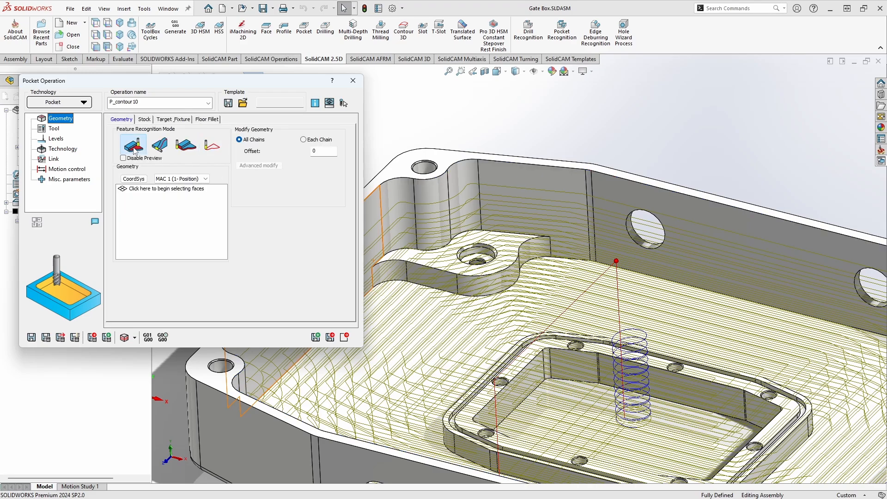
{"action": "left_click", "coordinate": [447, 260]}
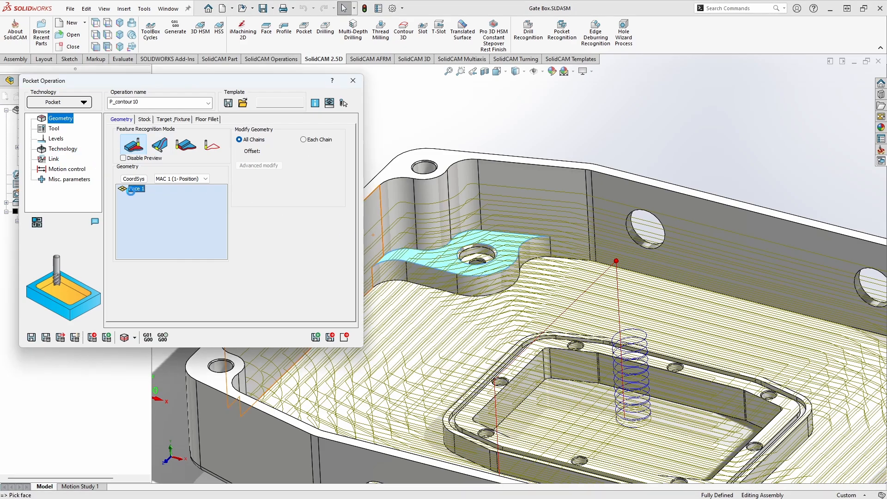
{"action": "left_click", "coordinate": [63, 149]}
{"action": "left_click", "coordinate": [46, 338]}
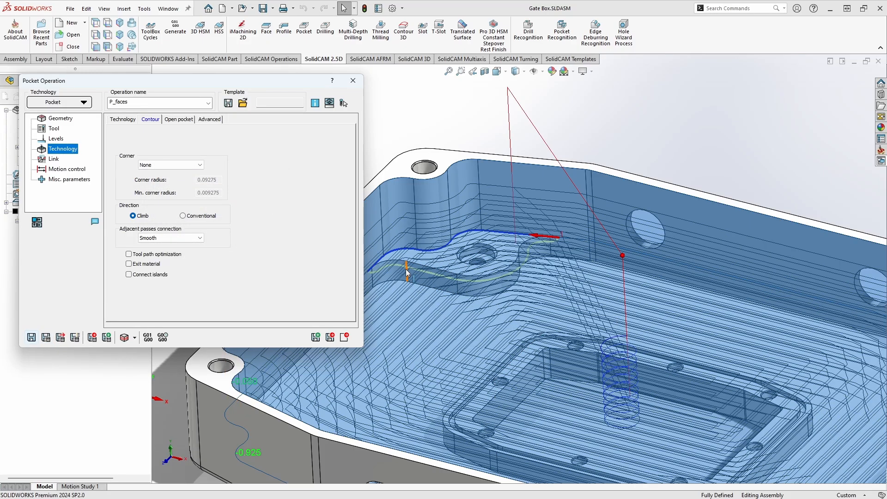
{"action": "scroll", "coordinate": [422, 275], "scroll_direction": "up", "scroll_amount": 2}
{"action": "middle_click_drag", "start_coordinate": [423, 276], "coordinate": [441, 312]}
{"action": "scroll", "coordinate": [497, 234], "scroll_direction": "down", "scroll_amount": 1}
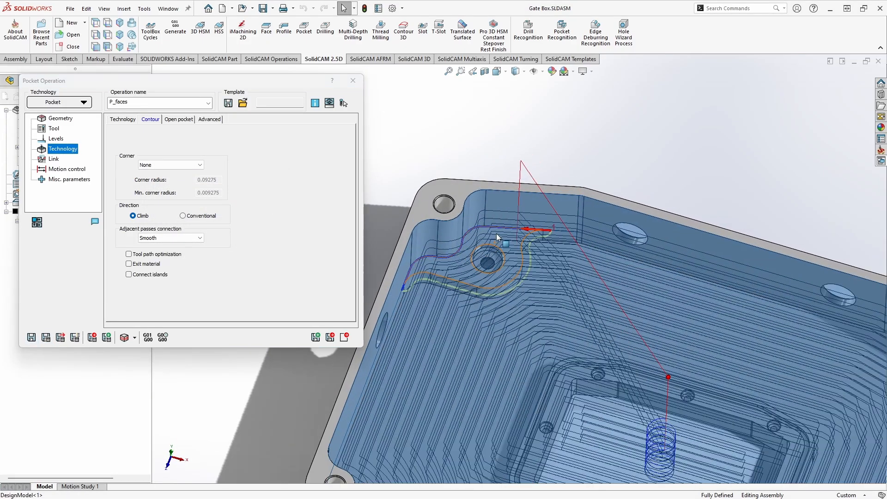
{"action": "scroll", "coordinate": [490, 277], "scroll_direction": "down", "scroll_amount": 3}
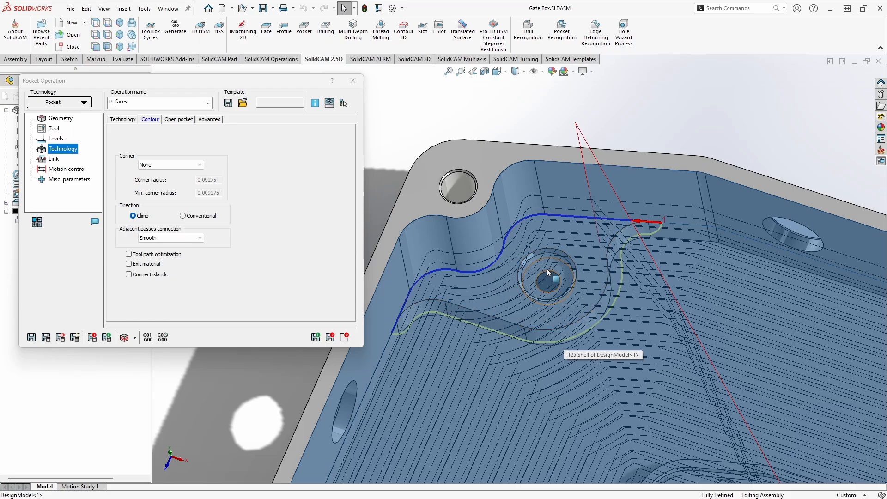
Step: Set the stock options to Cut only the Rest material without Extend Pocket to Stock, and save and calculate the toolpath again
{"action": "left_click", "coordinate": [62, 120]}
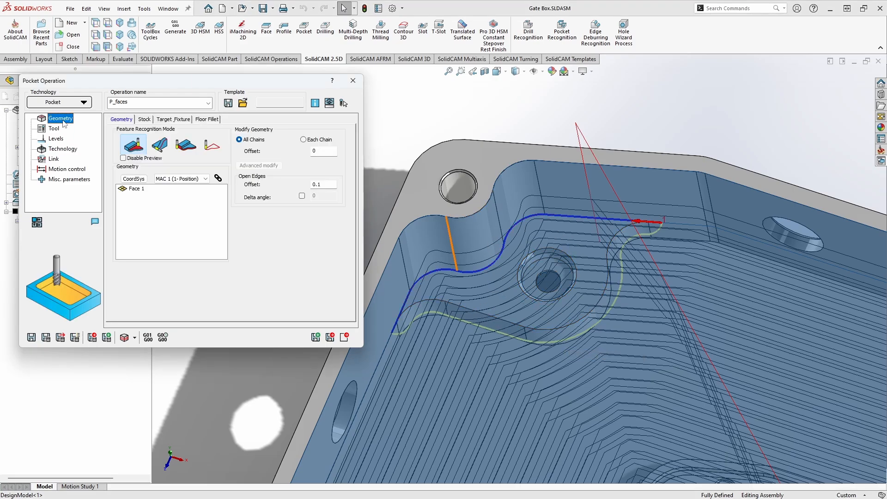
{"action": "left_click", "coordinate": [142, 120]}
{"action": "left_click", "coordinate": [121, 197]}
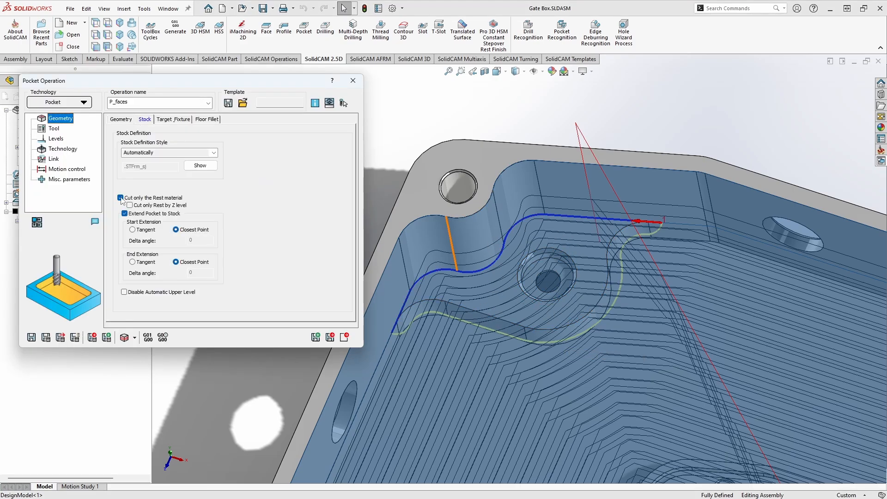
{"action": "left_click", "coordinate": [124, 213]}
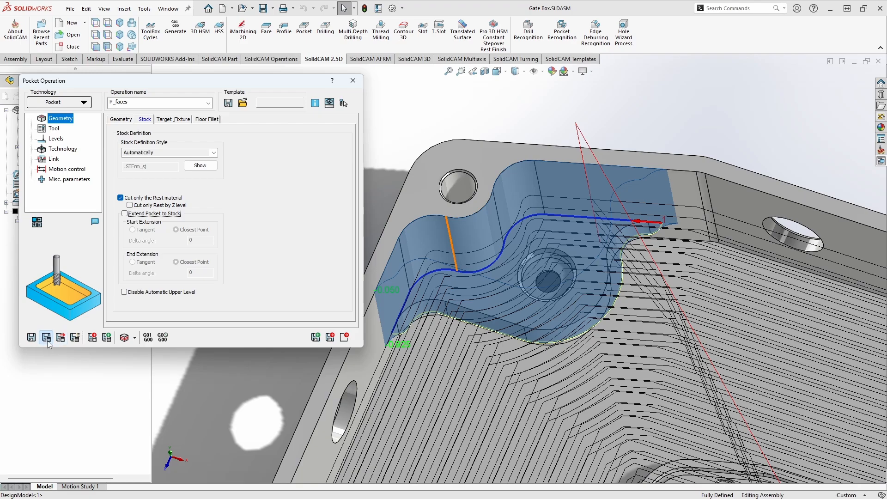
{"action": "left_click", "coordinate": [47, 340]}
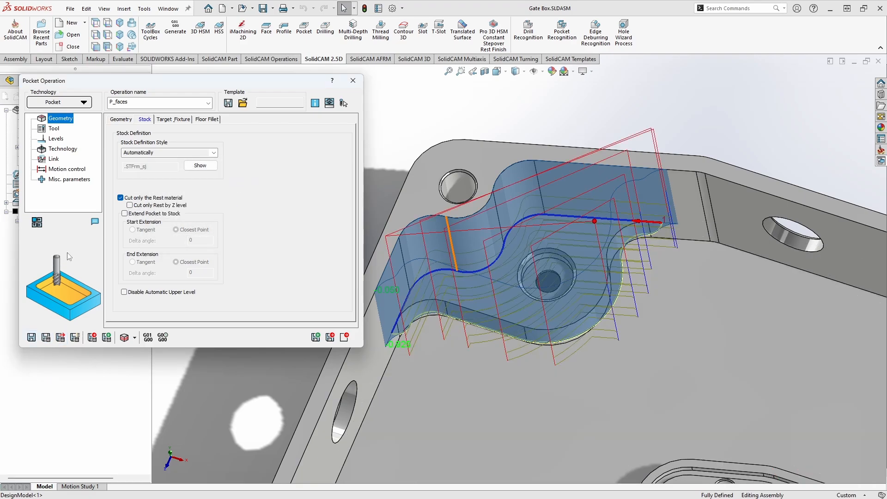
{"action": "middle_click_drag", "start_coordinate": [500, 276], "coordinate": [511, 335]}
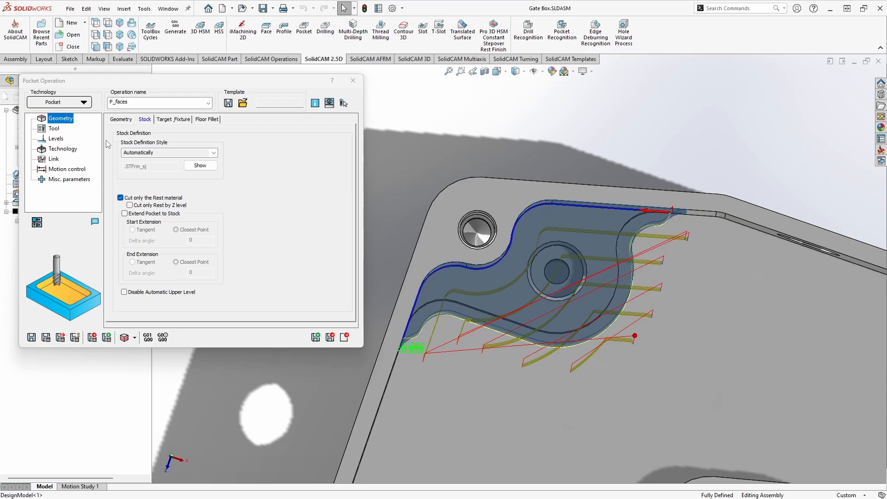
Step: Try the open pocket toolpath without the profile strategy, and restore the One way profile strategy
{"action": "left_click", "coordinate": [63, 149]}
{"action": "left_click", "coordinate": [180, 119]}
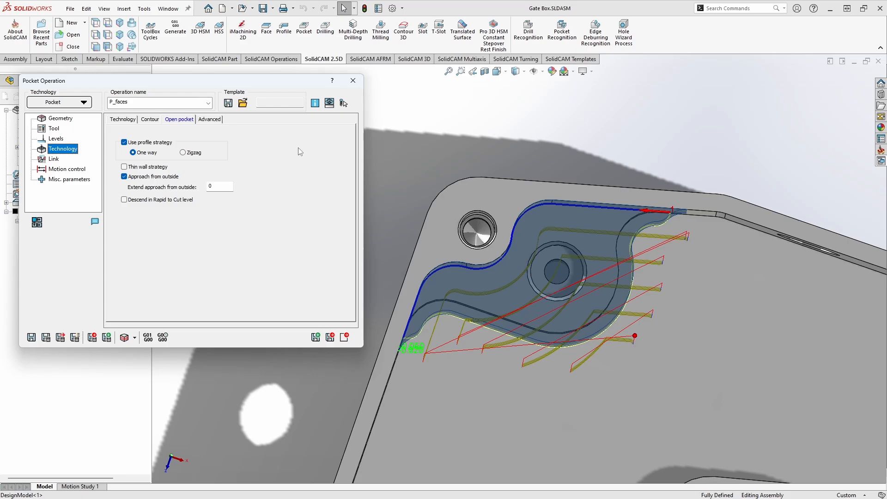
{"action": "left_click", "coordinate": [124, 142]}
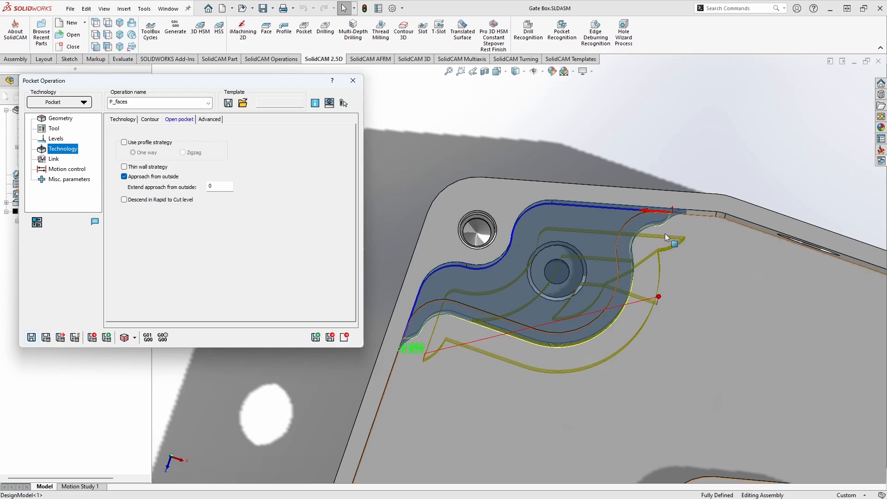
{"action": "left_click", "coordinate": [124, 142]}
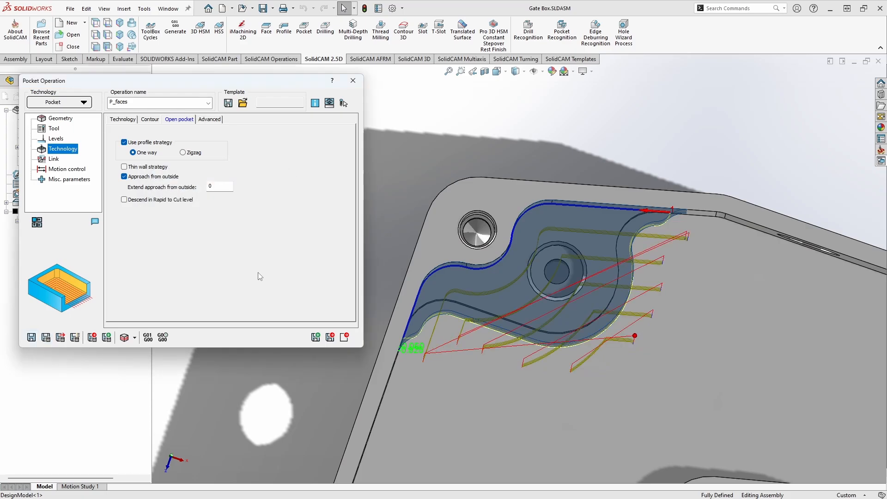
Step: Check the Contour technology setting and turn off Use profile strategy for the open pocket
{"action": "left_click", "coordinate": [121, 120]}
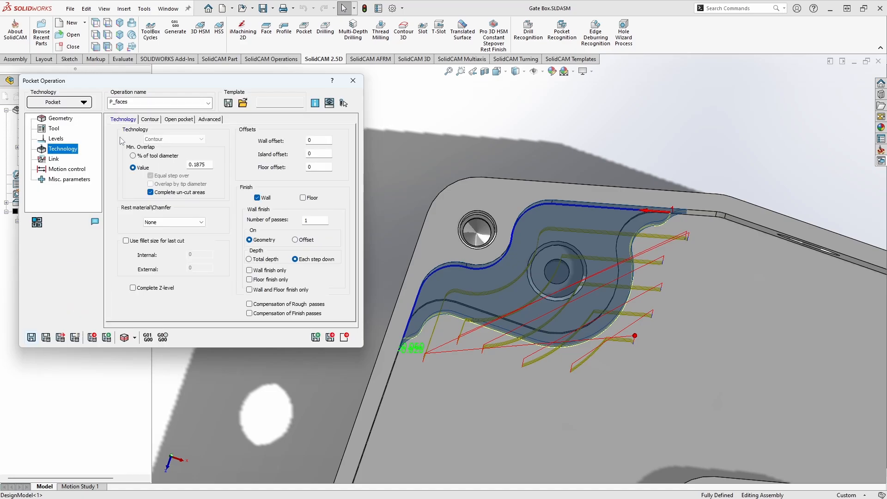
{"action": "left_click", "coordinate": [120, 137]}
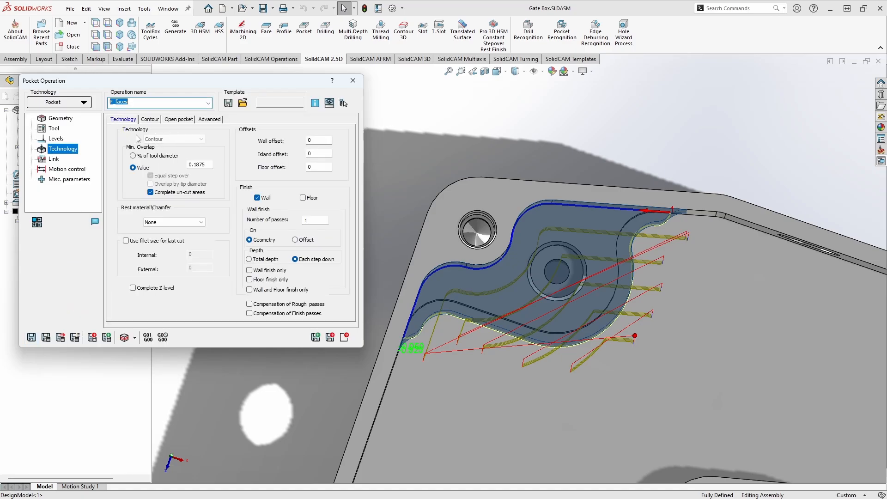
{"action": "left_click", "coordinate": [178, 120]}
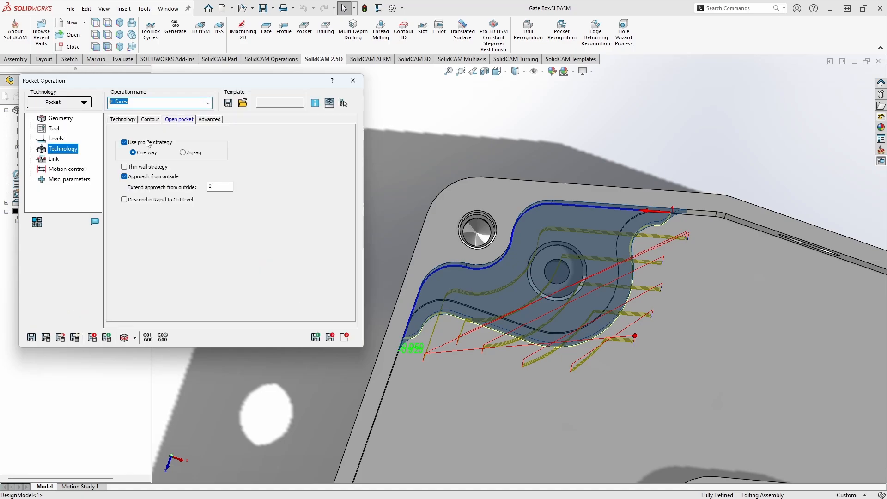
{"action": "left_click", "coordinate": [124, 142]}
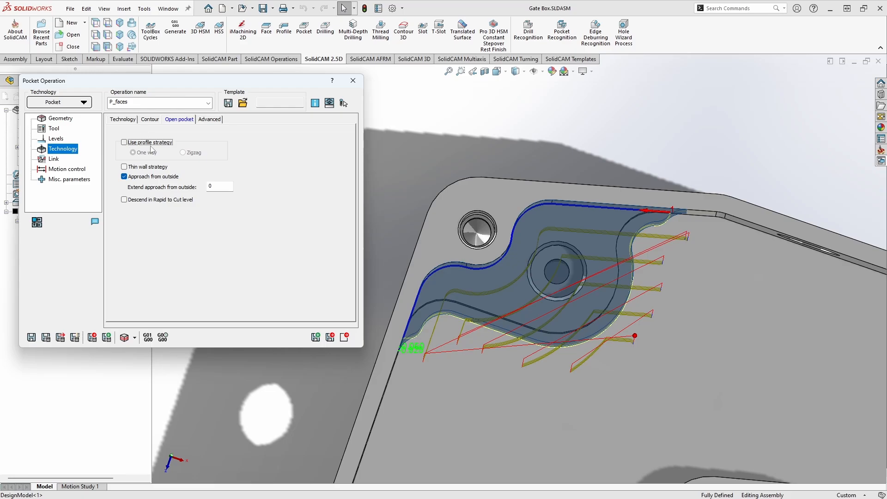
Step: Set the technology to Hatch, replace the pocket geometry with the box's large inner floor face, and calculate the toolpath
{"action": "left_click", "coordinate": [123, 120]}
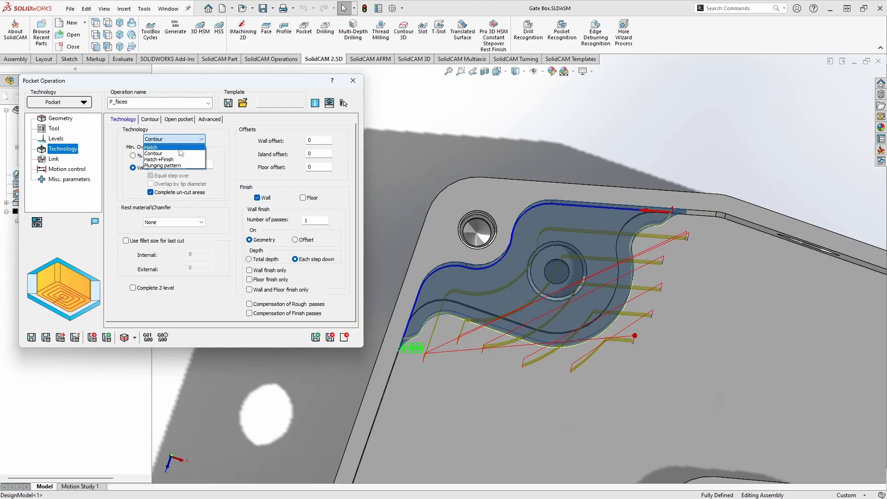
{"action": "left_click", "coordinate": [179, 148]}
{"action": "left_click", "coordinate": [60, 119]}
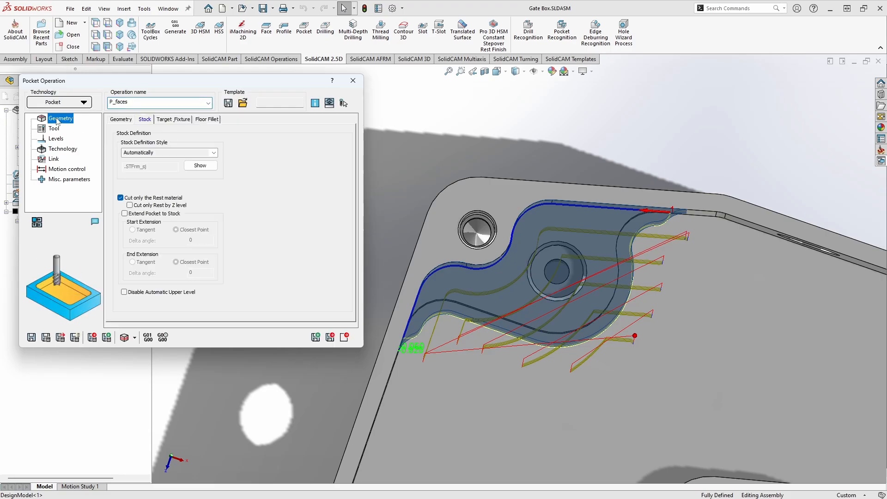
{"action": "left_click", "coordinate": [121, 119]}
{"action": "left_click", "coordinate": [135, 189]}
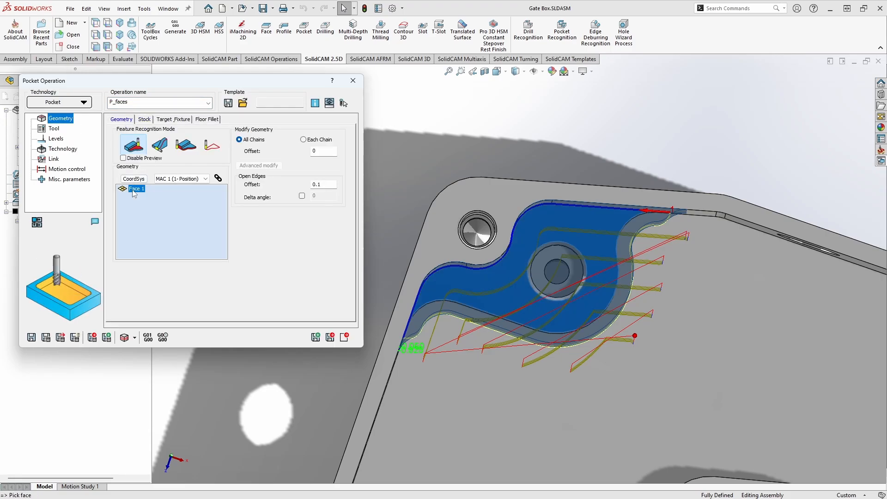
{"action": "right_click", "coordinate": [134, 190]}
{"action": "left_click", "coordinate": [164, 206]}
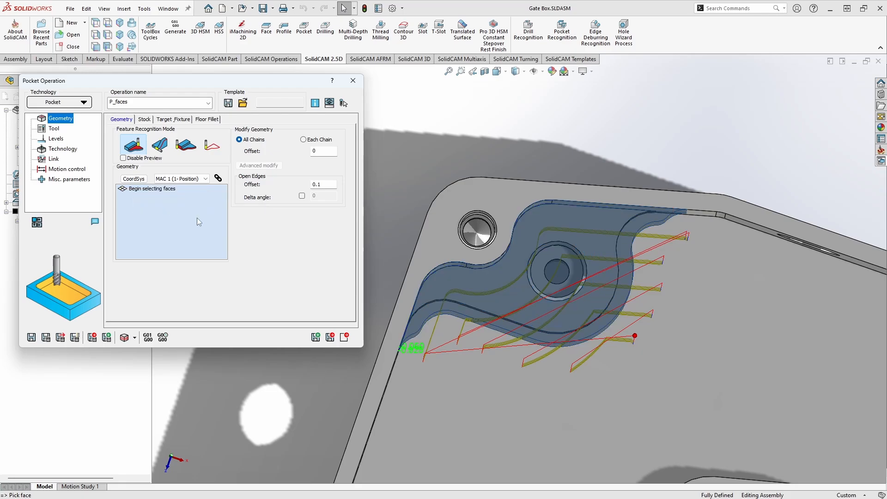
{"action": "scroll", "coordinate": [736, 287], "scroll_direction": "down", "scroll_amount": 6}
{"action": "scroll", "coordinate": [707, 319], "scroll_direction": "up", "scroll_amount": 8}
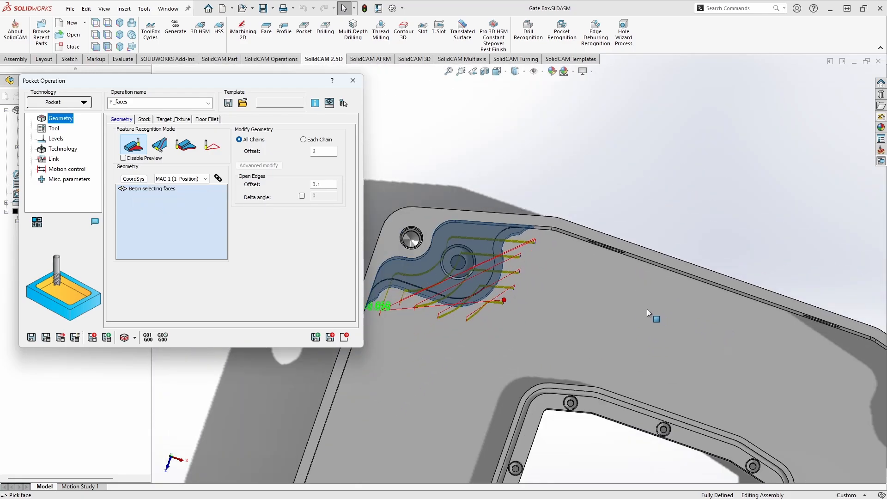
{"action": "middle_click_drag", "start_coordinate": [647, 311], "coordinate": [647, 272]}
{"action": "left_click", "coordinate": [601, 294]}
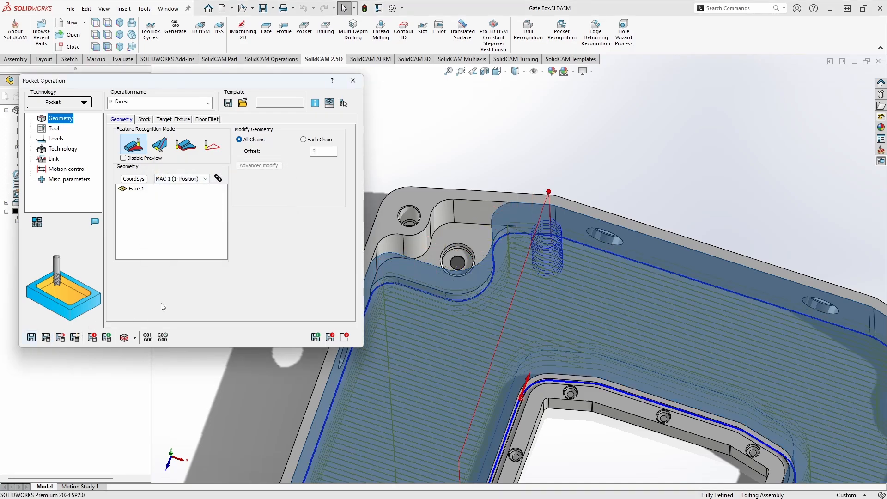
Step: Examine the hatch settings and the calculated zigzag toolpath across the box floor
{"action": "left_click", "coordinate": [57, 151]}
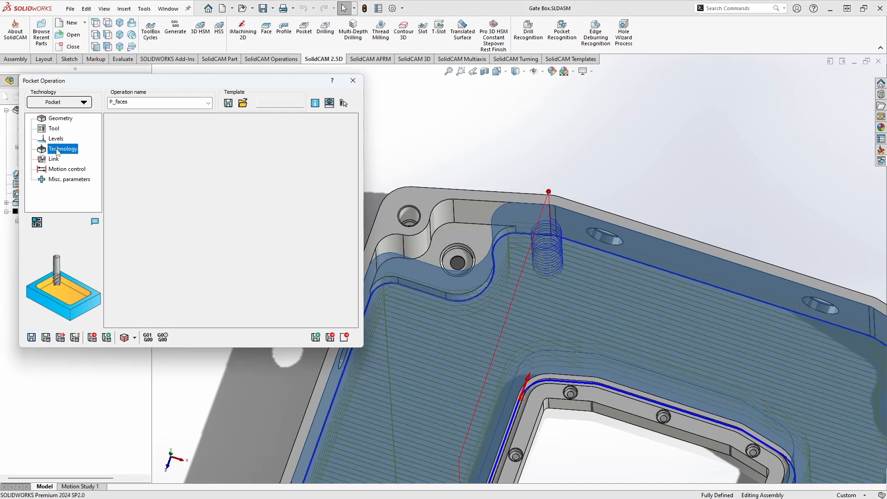
{"action": "scroll", "coordinate": [507, 348], "scroll_direction": "up", "scroll_amount": 10}
{"action": "mouse_move", "coordinate": [513, 350]}
{"action": "middle_mouse_down"}
{"action": "mouse_move", "coordinate": [562, 366]}
{"action": "mouse_move", "coordinate": [533, 359]}
{"action": "middle_mouse_up"}
{"action": "scroll", "coordinate": [540, 290], "scroll_direction": "down", "scroll_amount": 3}
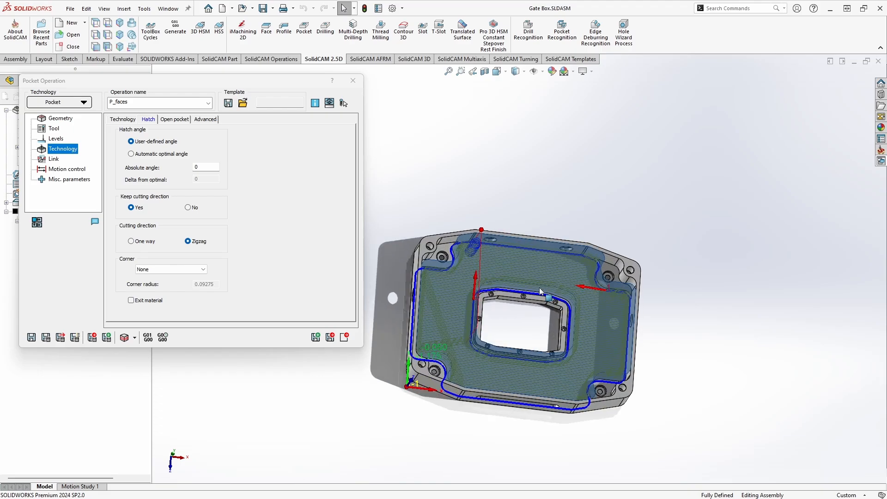
{"action": "scroll", "coordinate": [539, 287], "scroll_direction": "down", "scroll_amount": 2}
{"action": "middle_click_drag", "start_coordinate": [538, 290], "coordinate": [492, 312]}
{"action": "scroll", "coordinate": [453, 287], "scroll_direction": "down", "scroll_amount": 2}
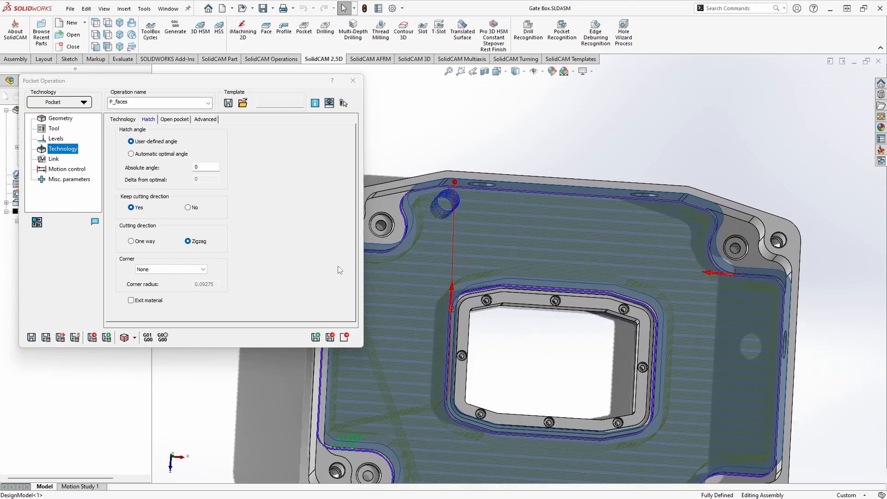
Step: Set the hatch cutting direction to One way and the corner type to Fillet
{"action": "left_click", "coordinate": [302, 187]}
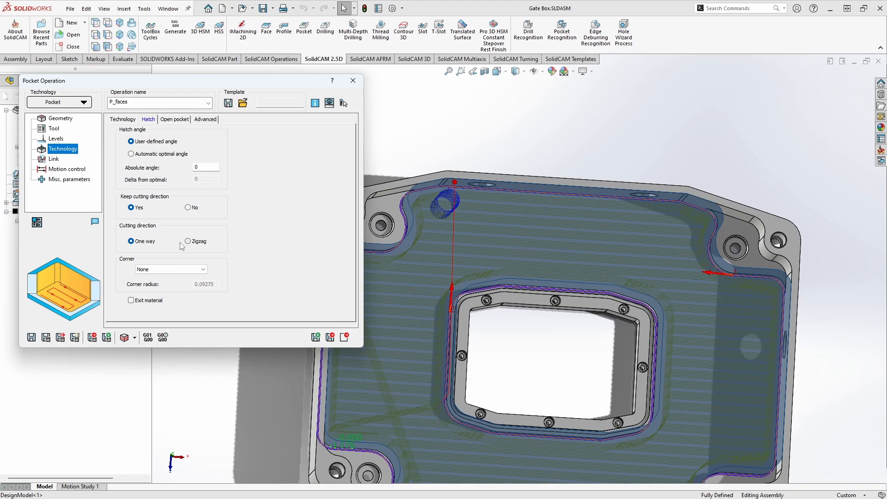
{"action": "left_click", "coordinate": [131, 242]}
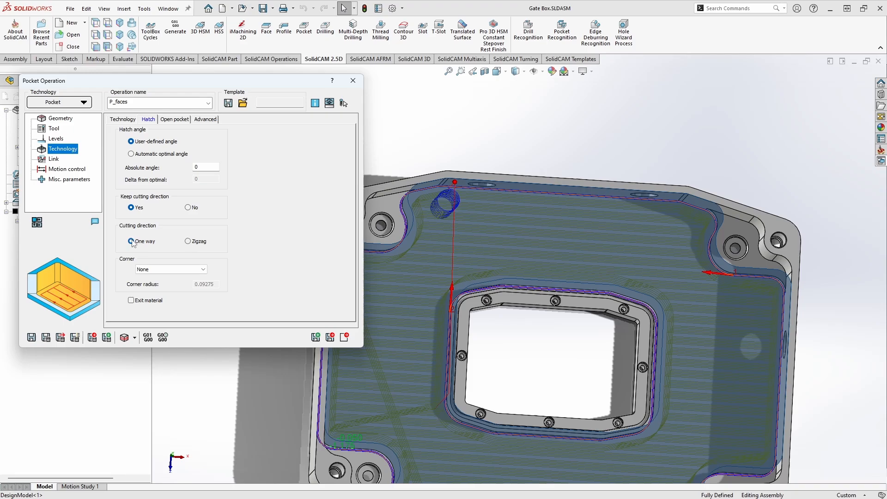
{"action": "left_click", "coordinate": [155, 270]}
{"action": "left_click", "coordinate": [143, 283]}
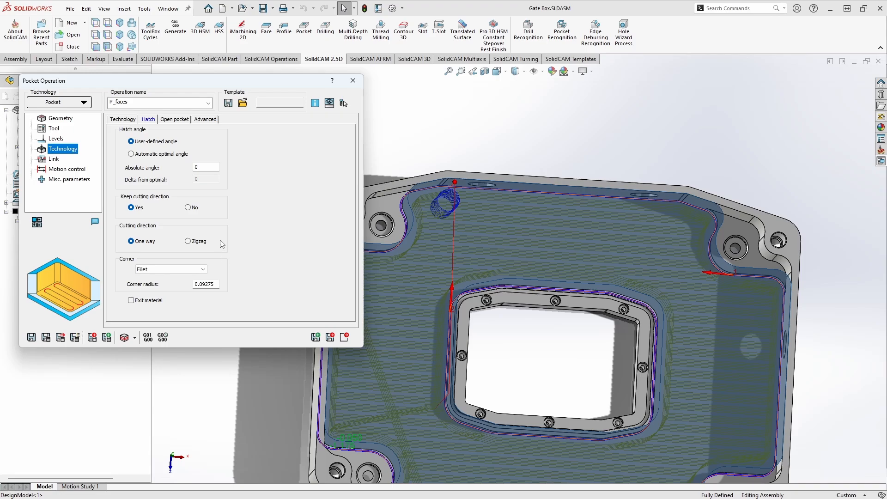
Step: Try the Hatch+Finish technology, calculate the toolpath, and examine the passes along the pocket floor and walls
{"action": "left_click", "coordinate": [123, 119]}
{"action": "left_click", "coordinate": [171, 139]}
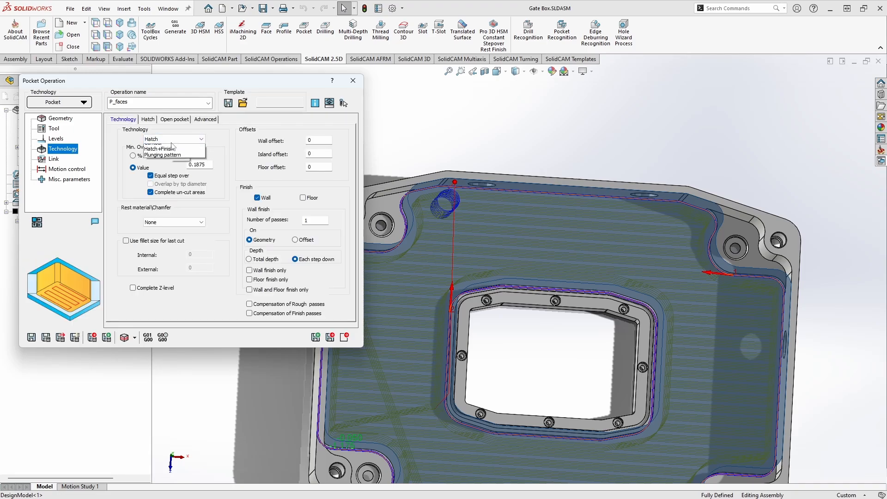
{"action": "left_click", "coordinate": [175, 162]}
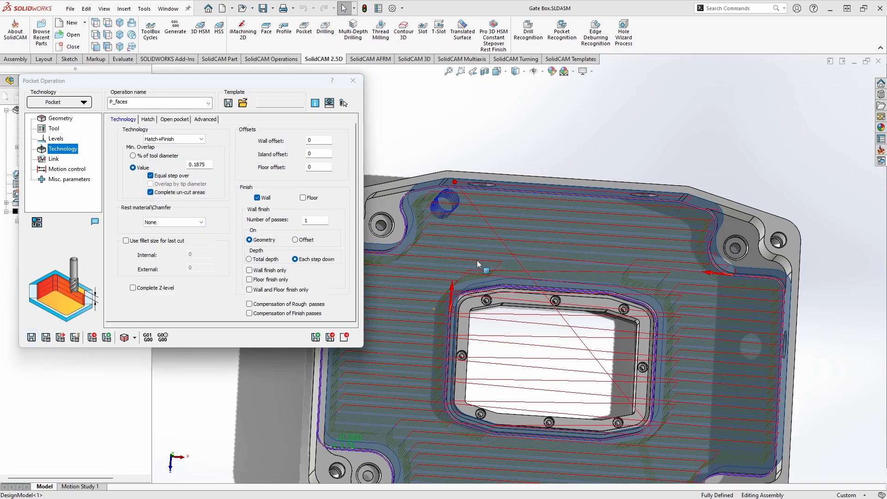
{"action": "middle_click_drag", "start_coordinate": [478, 263], "coordinate": [462, 282]}
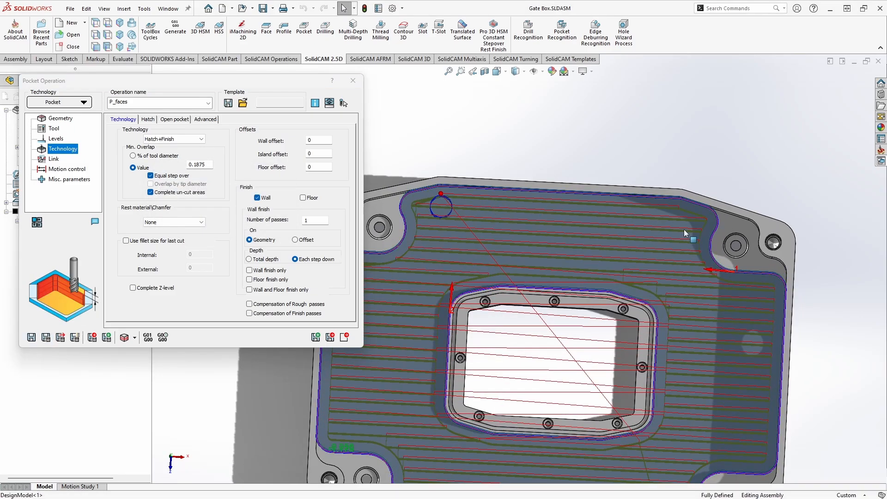
{"action": "scroll", "coordinate": [425, 215], "scroll_direction": "down", "scroll_amount": 8}
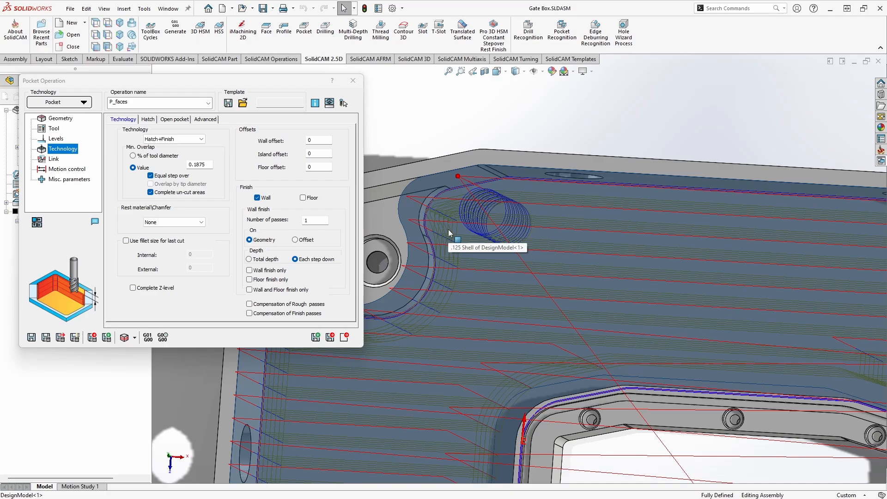
Step: Try the Plunging pattern technology and review its drill cycle and overlap options against the pocket
{"action": "left_click", "coordinate": [185, 139]}
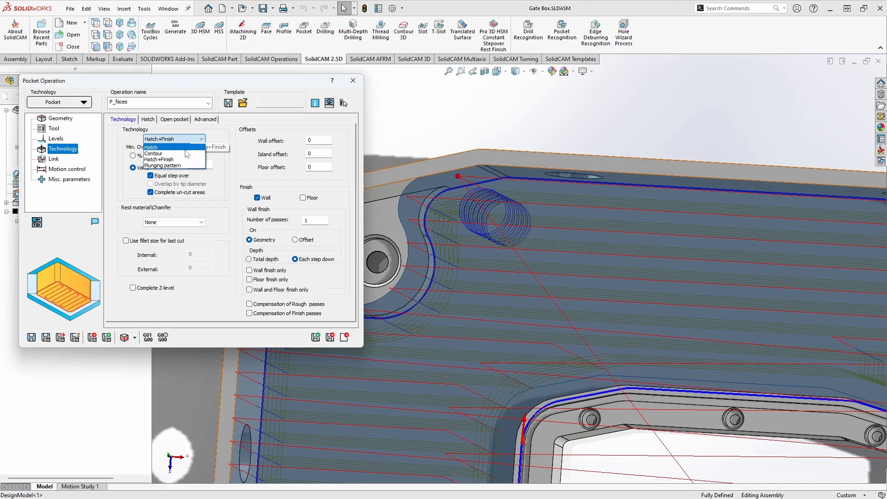
{"action": "left_click", "coordinate": [184, 165]}
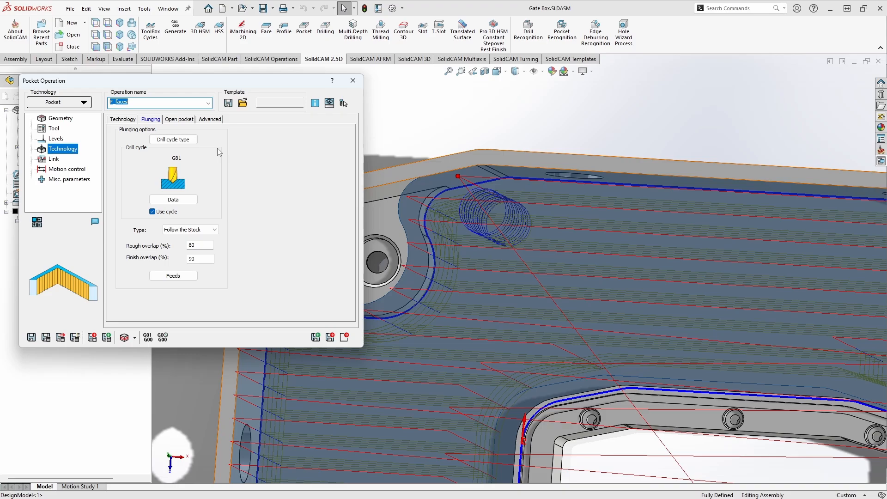
{"action": "scroll", "coordinate": [503, 307], "scroll_direction": "up", "scroll_amount": 5}
{"action": "mouse_move", "coordinate": [503, 307]}
{"action": "middle_mouse_down"}
{"action": "mouse_move", "coordinate": [529, 313]}
{"action": "mouse_move", "coordinate": [518, 312]}
{"action": "middle_mouse_up"}
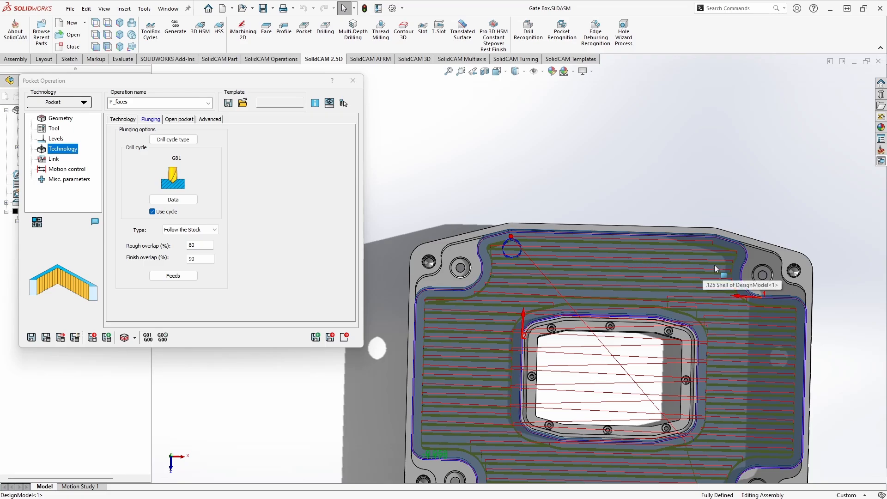
{"action": "middle_click_drag", "start_coordinate": [533, 175], "coordinate": [522, 165]}
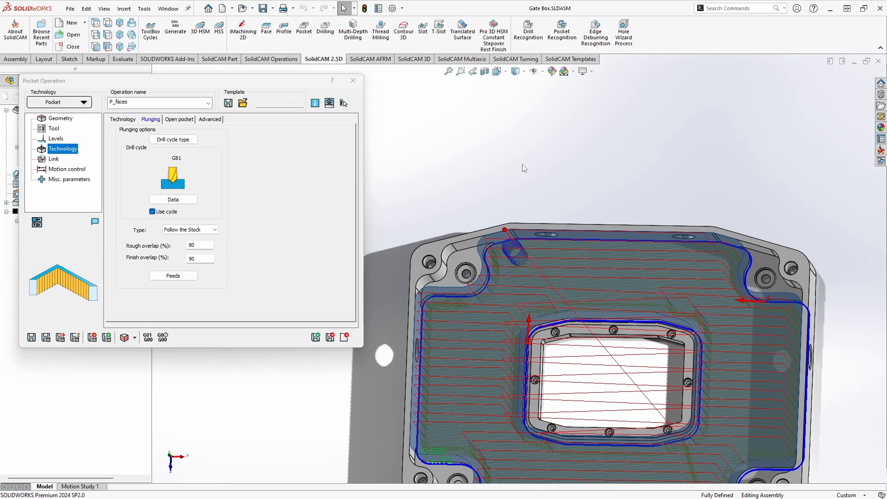
Step: Set the technology back to Hatch, and save and calculate the operation
{"action": "left_click", "coordinate": [121, 119]}
{"action": "left_click", "coordinate": [176, 140]}
{"action": "left_click", "coordinate": [151, 147]}
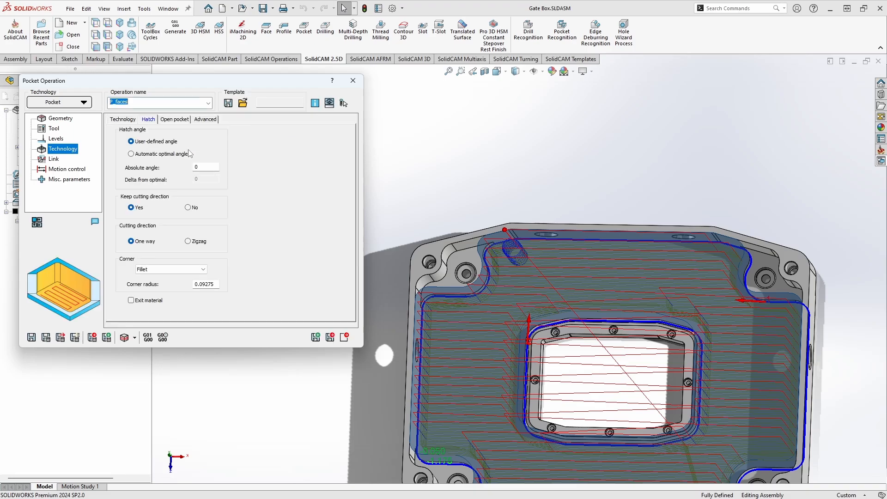
{"action": "left_click", "coordinate": [46, 338]}
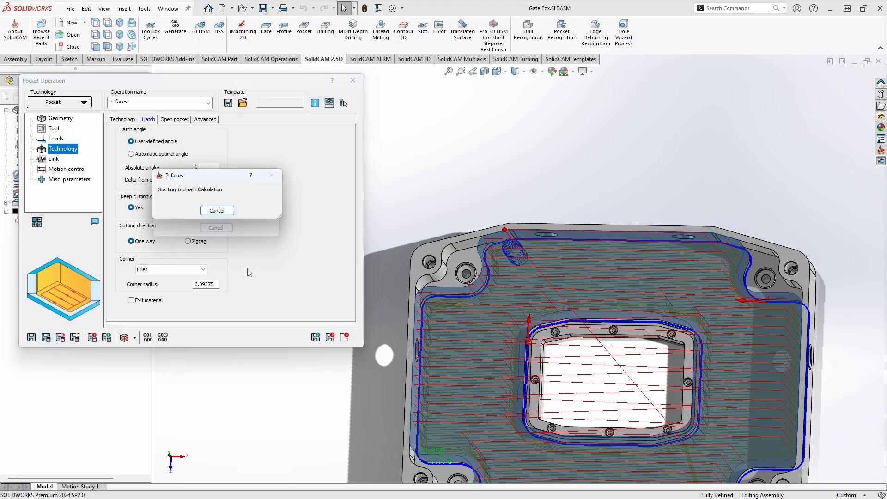
Step: Set the link ramping to Angle with 5 degrees and the lead out to Tangent
{"action": "left_click", "coordinate": [52, 159]}
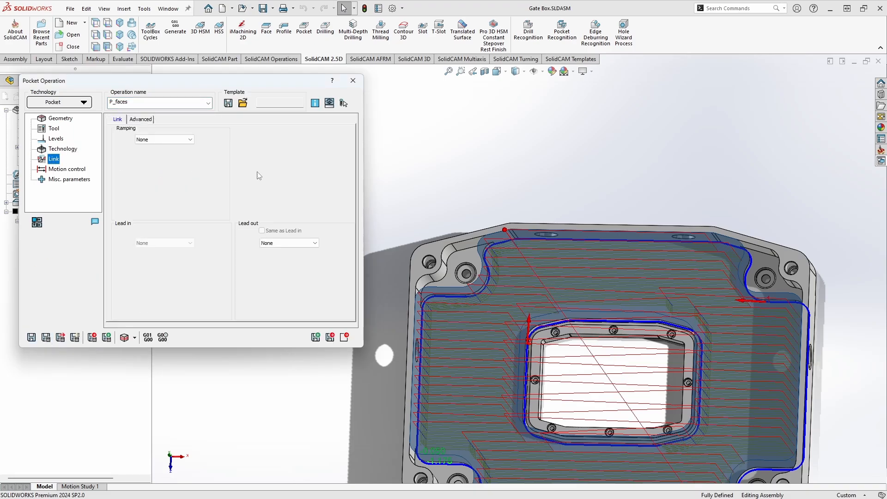
{"action": "left_click", "coordinate": [172, 139]}
{"action": "left_click", "coordinate": [163, 160]}
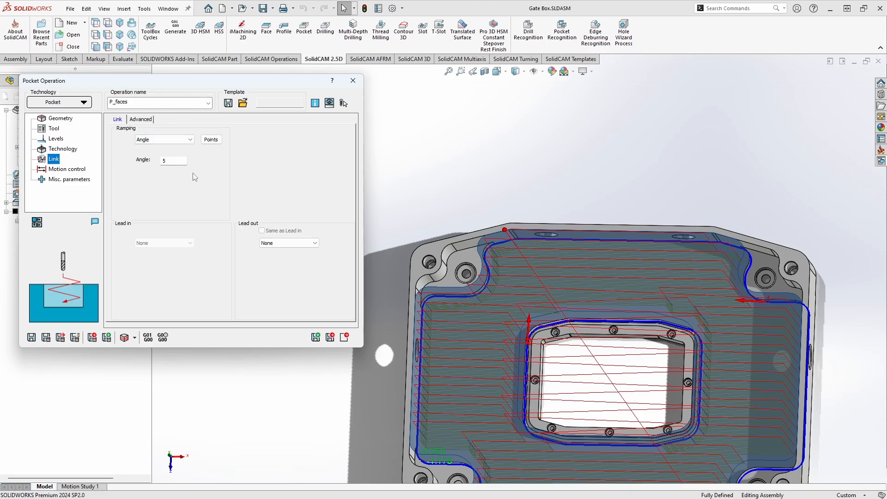
{"action": "left_click", "coordinate": [291, 243]}
{"action": "left_click", "coordinate": [284, 271]}
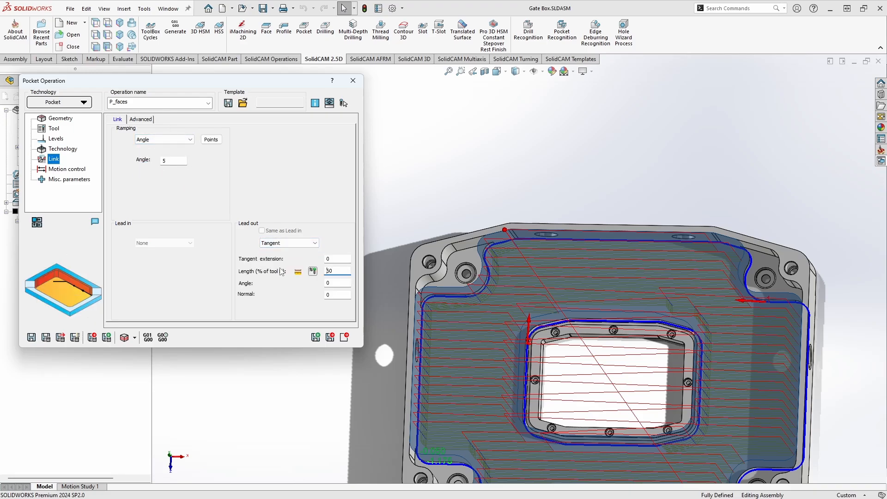